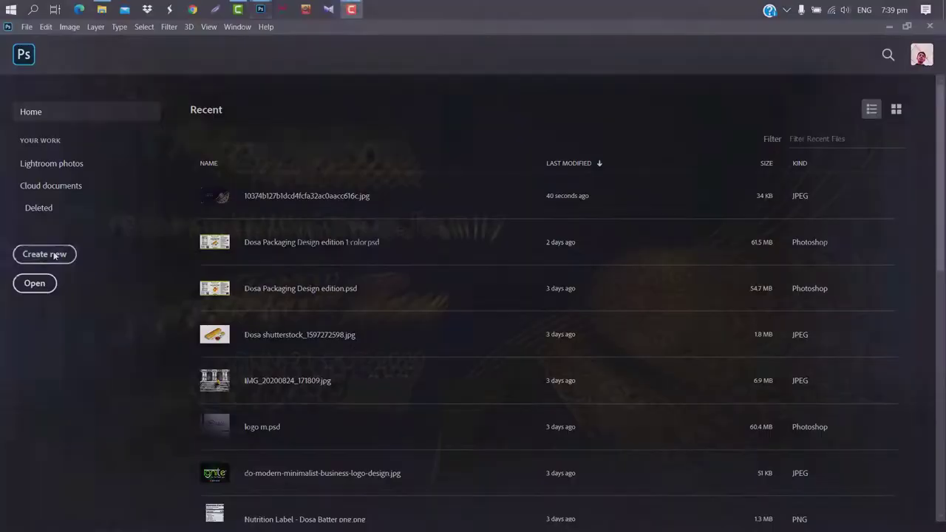
- Create a 626 × 352 px, 300 ppi document named 'Invitaion Card Design'
{"action": "left_click", "coordinate": [45, 254]}
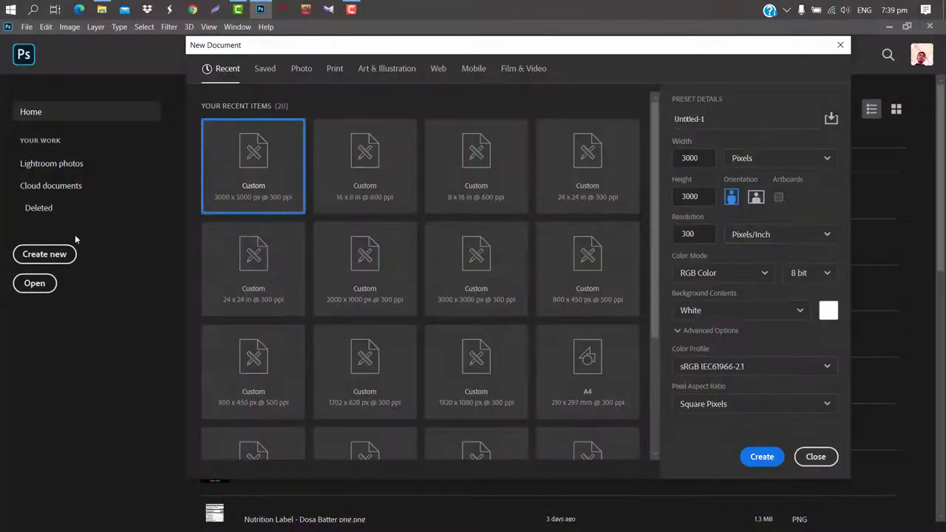
{"action": "type", "text": "I"}
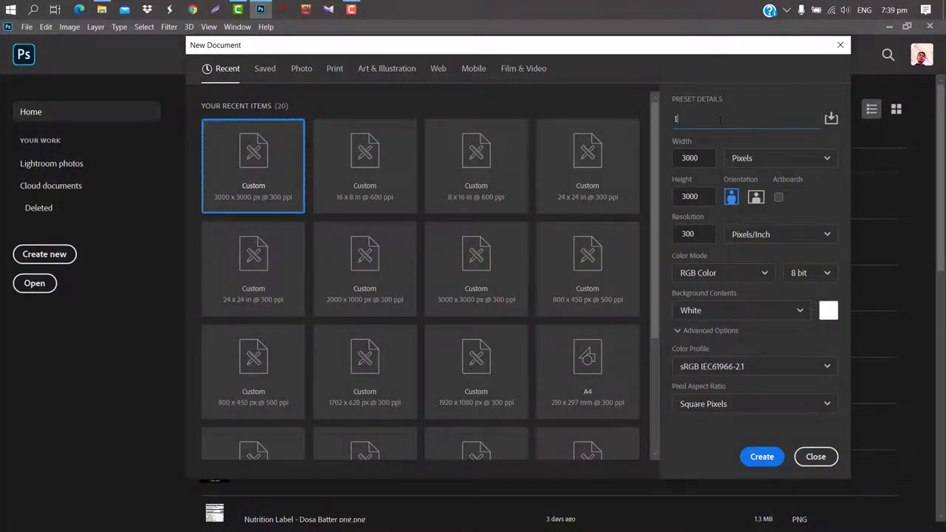
{"action": "type", "text": "nvitaion Card Design"}
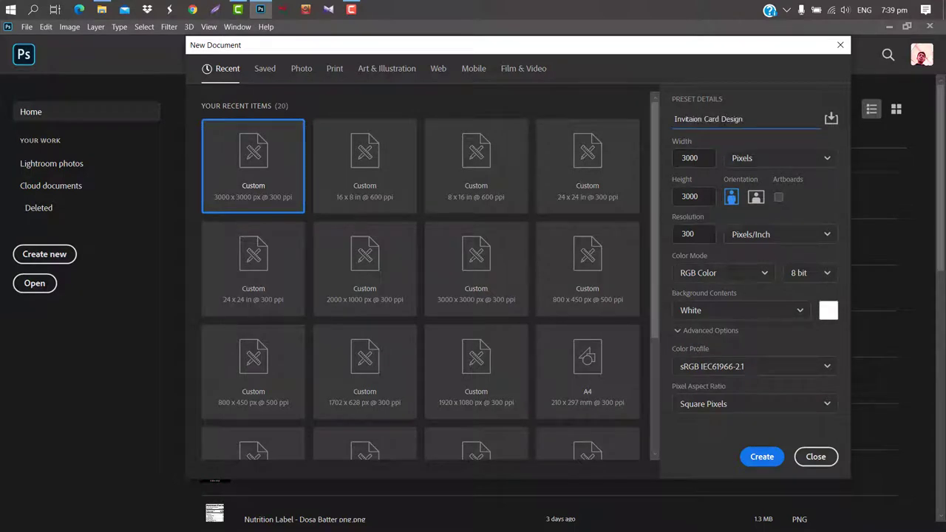
{"action": "key", "text": "Tab"}
{"action": "type", "text": "626"}
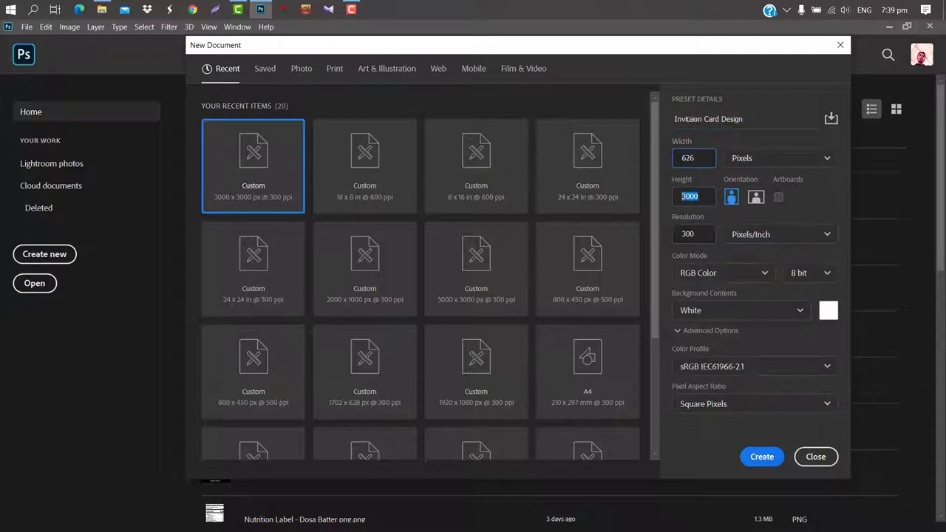
{"action": "type", "text": "352"}
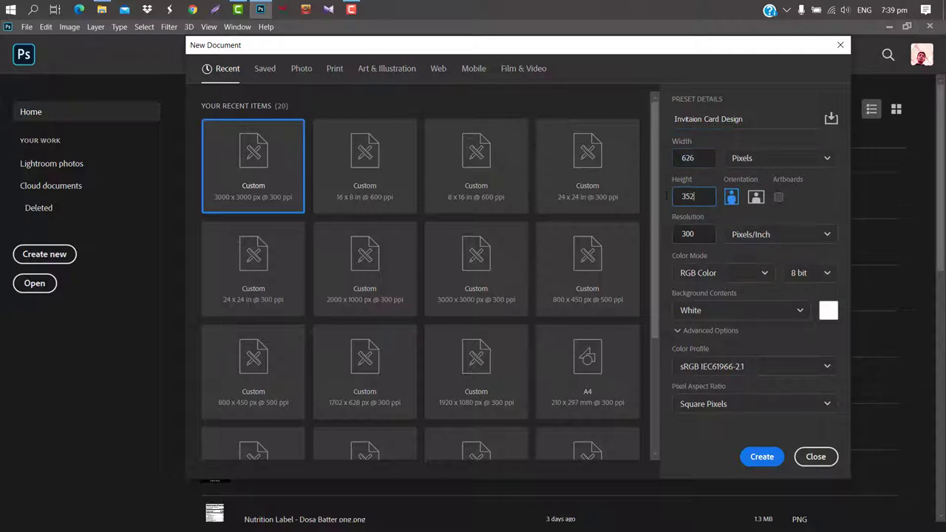
{"action": "key", "text": "Tab"}
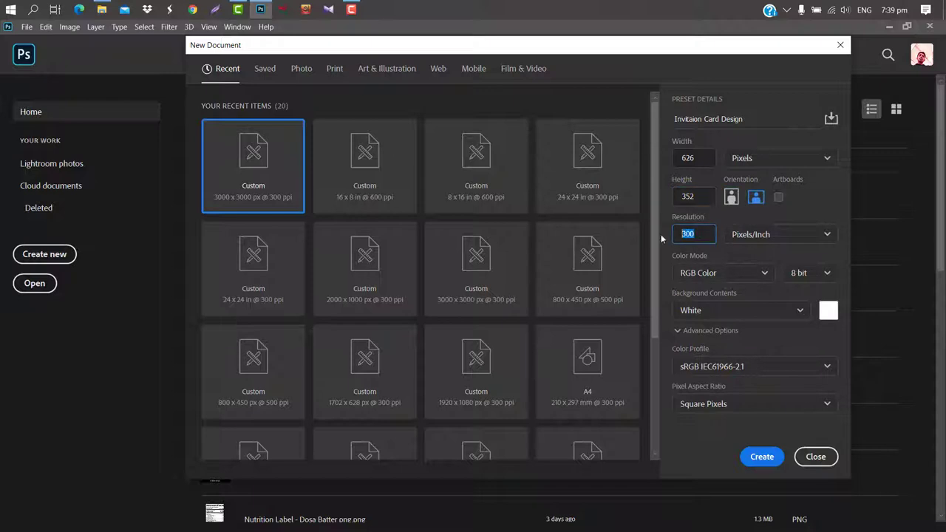
{"action": "left_click", "coordinate": [765, 459]}
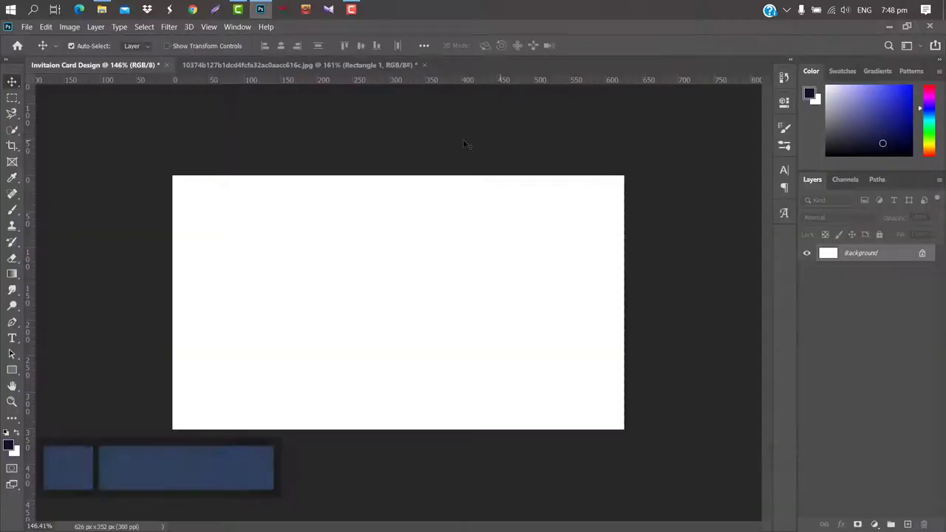
- Draw a full-canvas rectangle filled with dark navy #010417
{"action": "left_click", "coordinate": [12, 370]}
{"action": "mouse_move", "coordinate": [137, 141]}
{"action": "left_mouse_down"}
{"action": "mouse_move", "coordinate": [651, 415]}
{"action": "mouse_move", "coordinate": [670, 452]}
{"action": "left_mouse_up"}
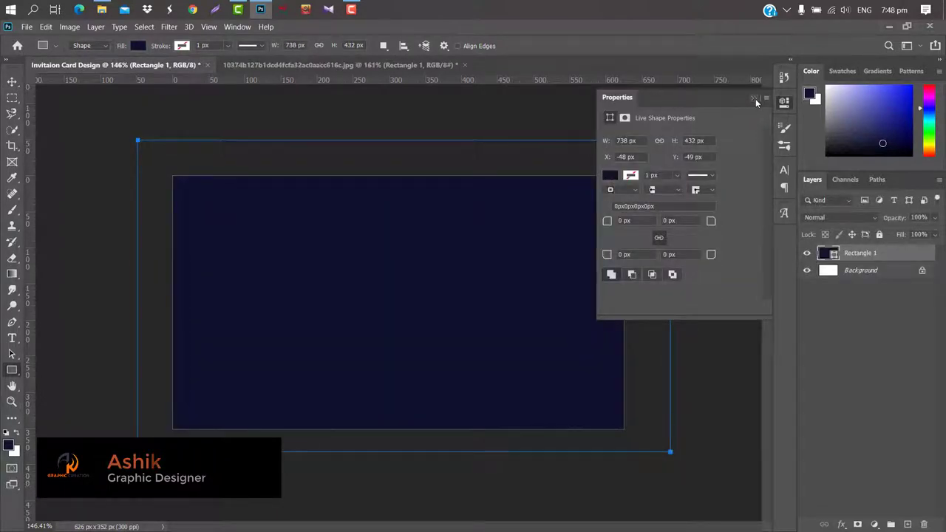
{"action": "left_click", "coordinate": [755, 99]}
{"action": "double_click", "coordinate": [833, 253]}
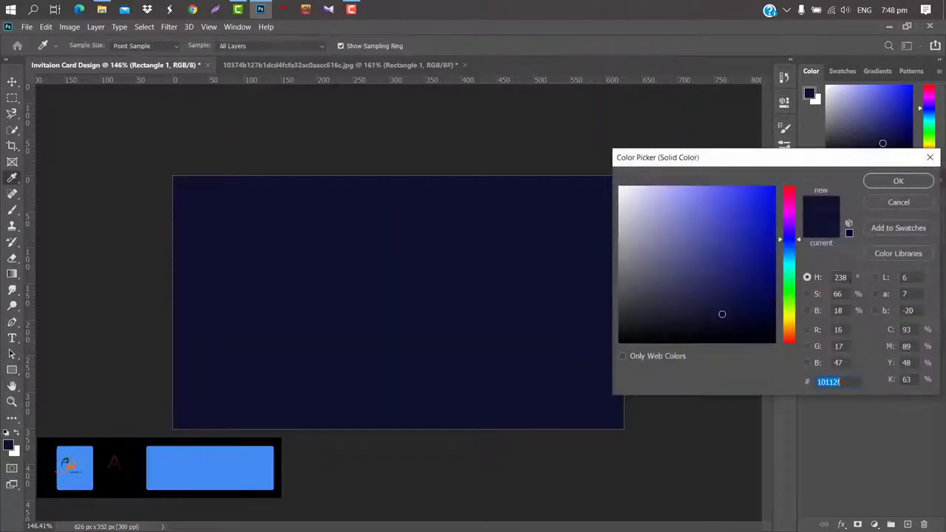
{"action": "type", "text": "010417"}
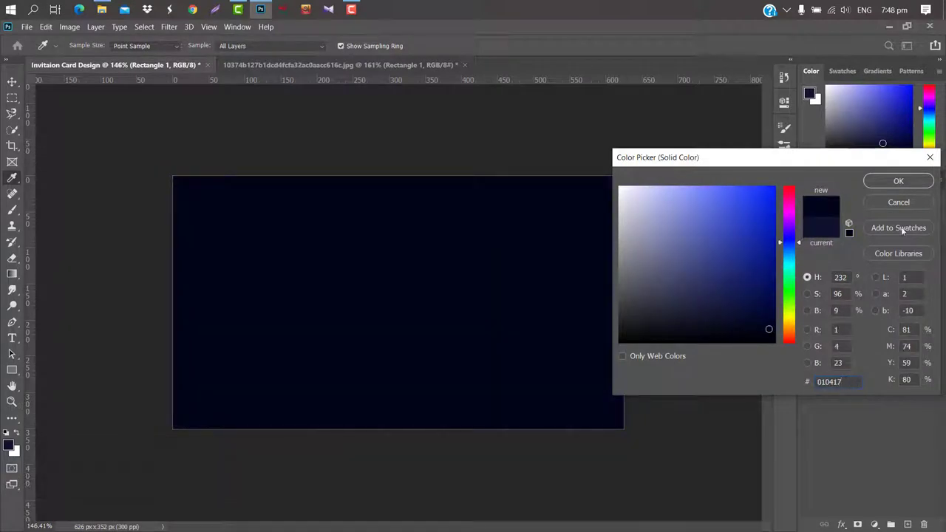
{"action": "left_click", "coordinate": [901, 181]}
- Rasterize the Rectangle 1 layer into a pixel layer
{"action": "left_click", "coordinate": [18, 86]}
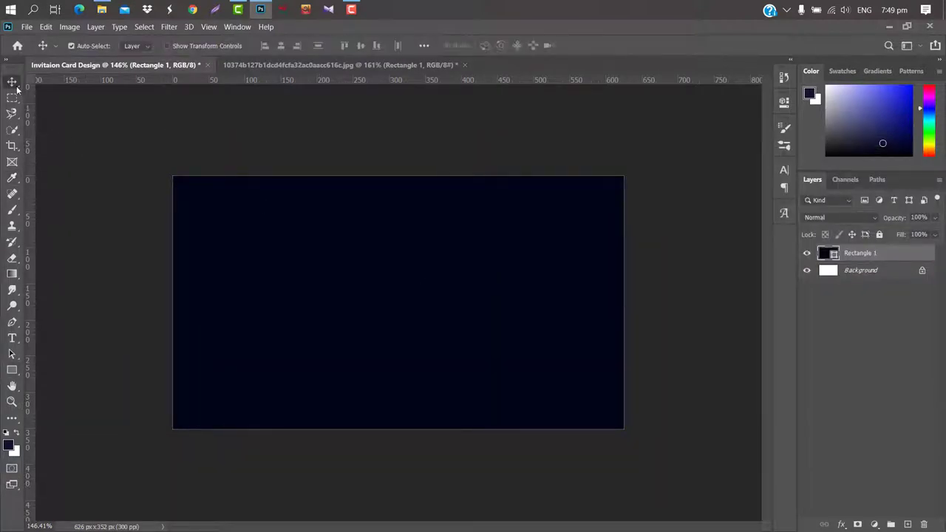
{"action": "right_click", "coordinate": [911, 256]}
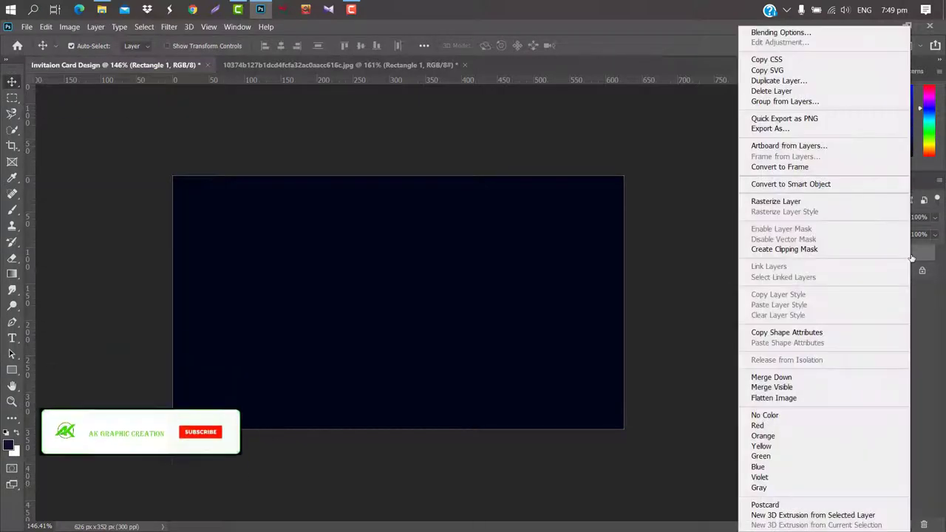
{"action": "left_click", "coordinate": [769, 202]}
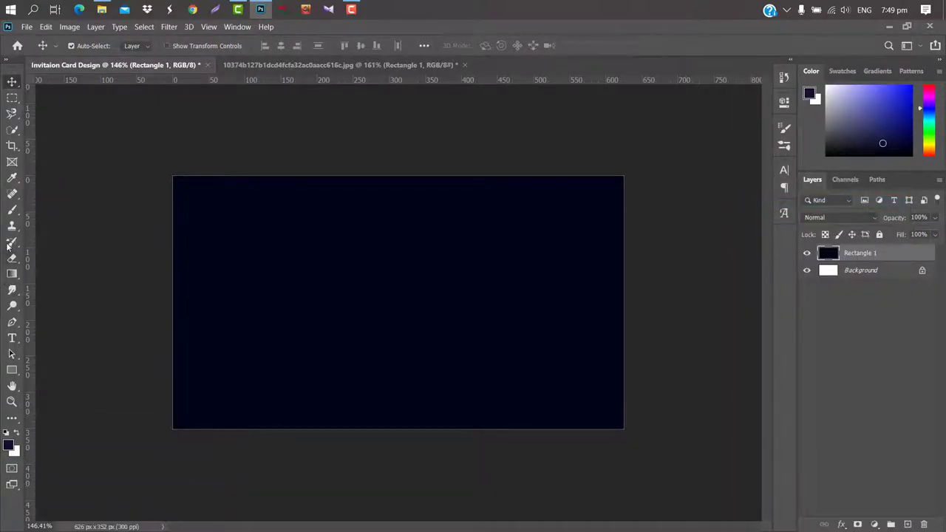
- Paint a large Soft Round brush glow of navy #10112f at the canvas centre
{"action": "left_click", "coordinate": [10, 212]}
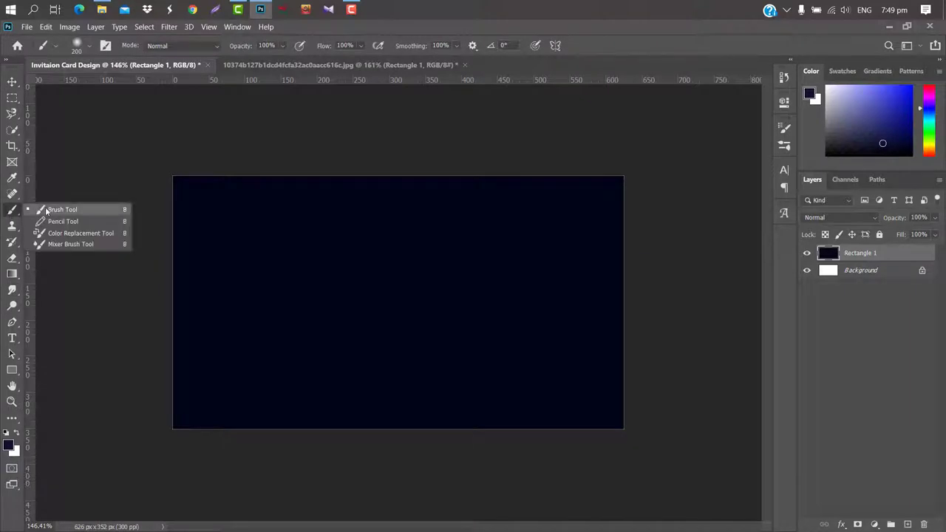
{"action": "left_click", "coordinate": [54, 211]}
{"action": "left_click", "coordinate": [86, 49]}
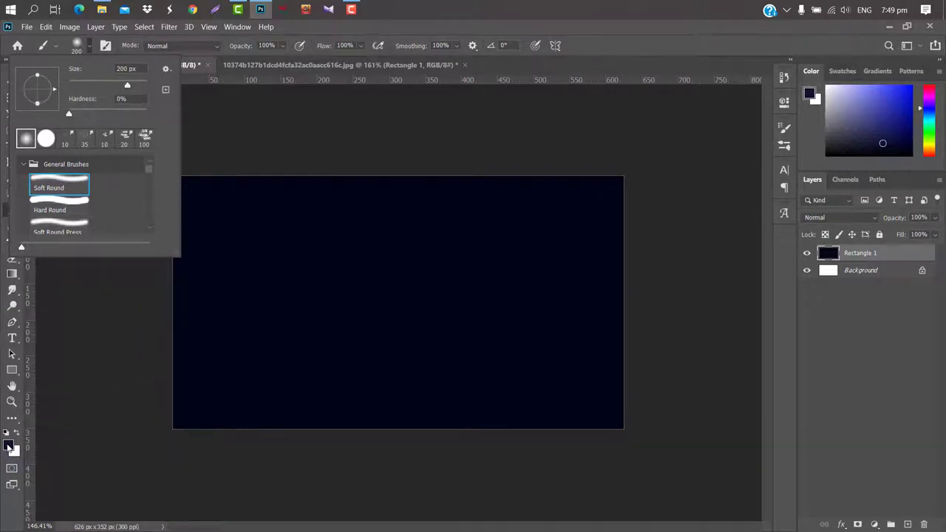
{"action": "left_click", "coordinate": [9, 445]}
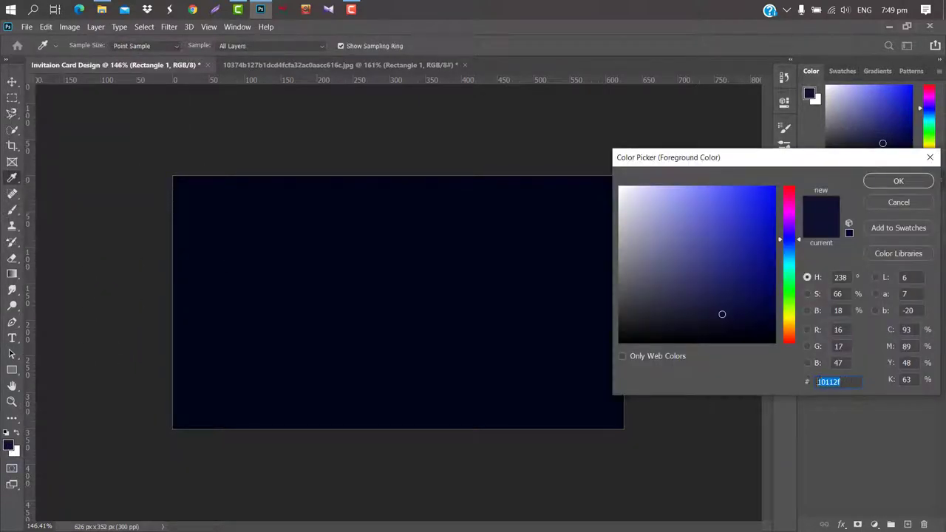
{"action": "left_click", "coordinate": [890, 182]}
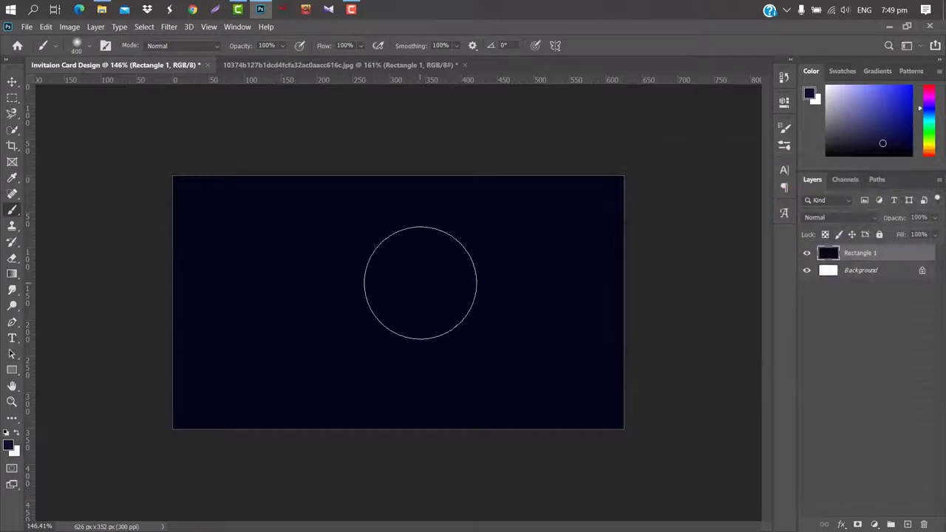
{"action": "key", "text": "bracketright"}
{"action": "key", "text": "bracketright"}
{"action": "key", "text": "bracketright"}
{"action": "left_click", "coordinate": [394, 293]}
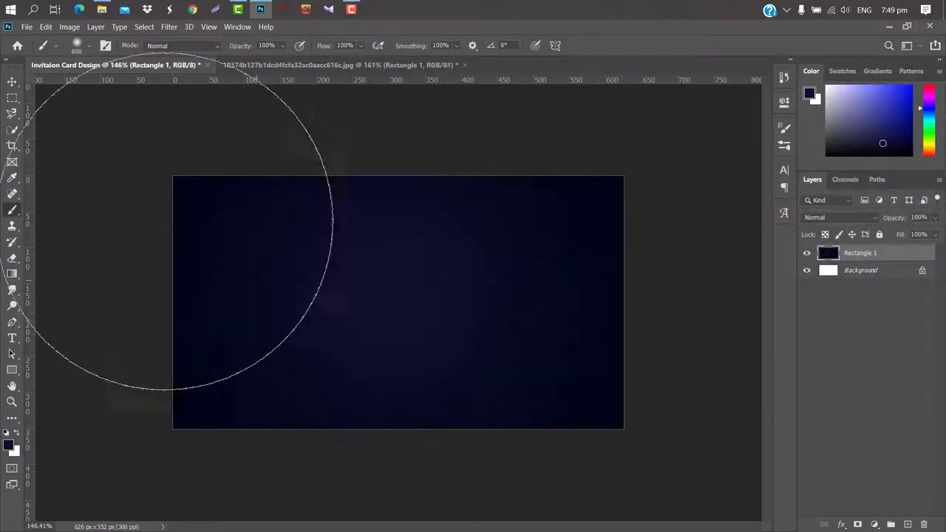
{"action": "left_click", "coordinate": [12, 81]}
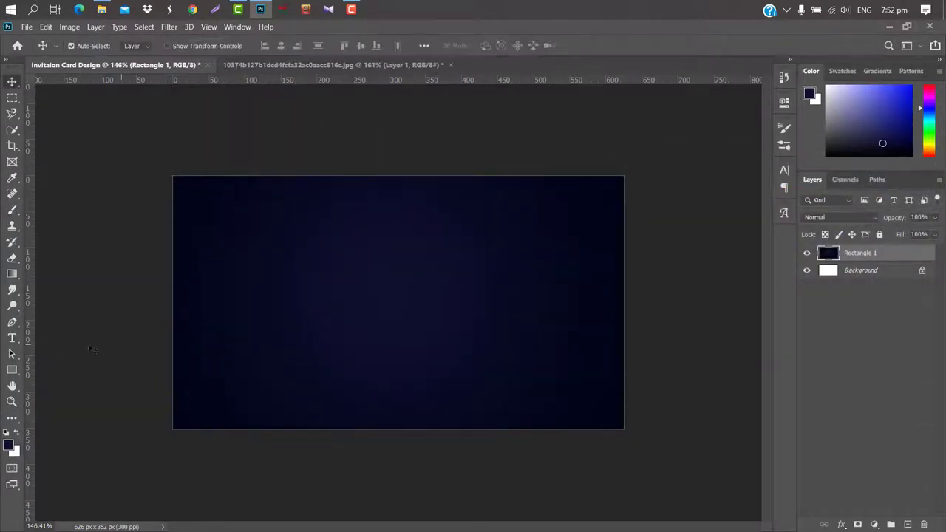
{"action": "left_click", "coordinate": [11, 323]}
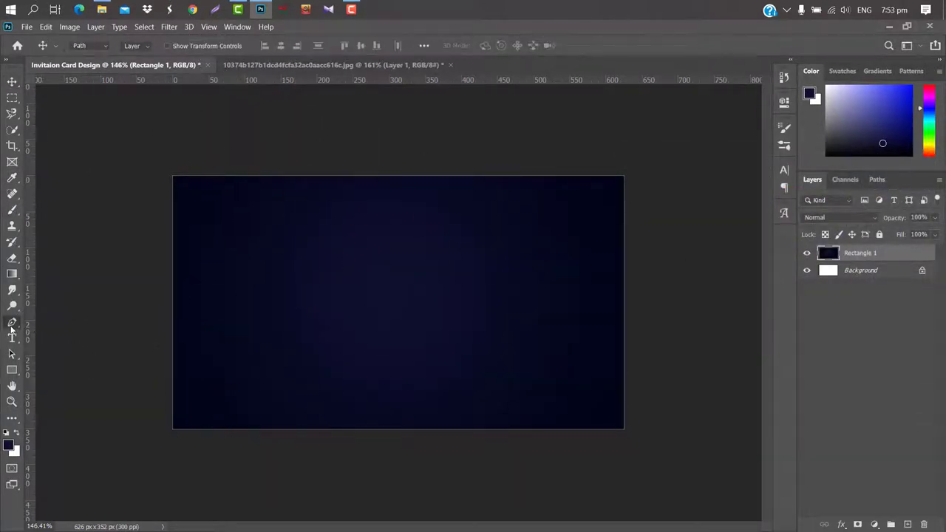
- Trace a closed curved wave path with the Pen tool over the card's lower-right
{"action": "left_click", "coordinate": [377, 435]}
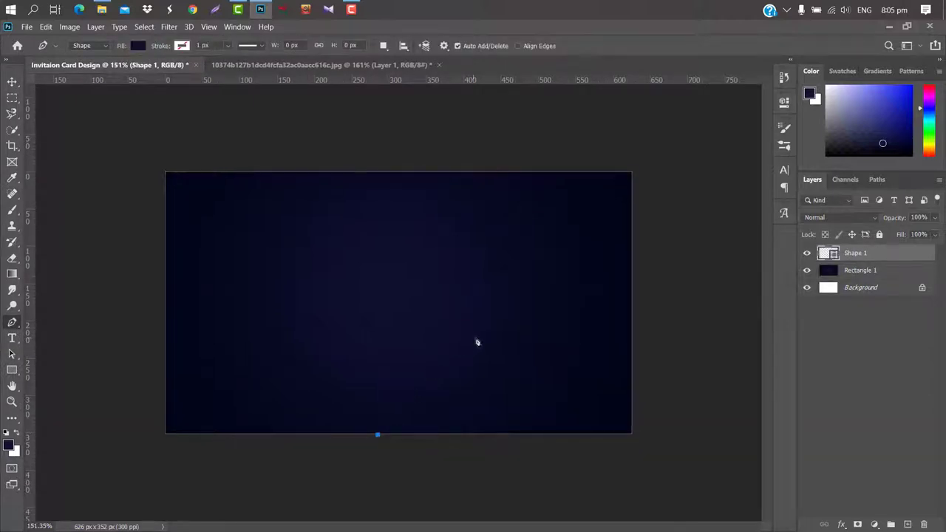
{"action": "left_click_drag", "start_coordinate": [488, 323], "coordinate": [618, 272]}
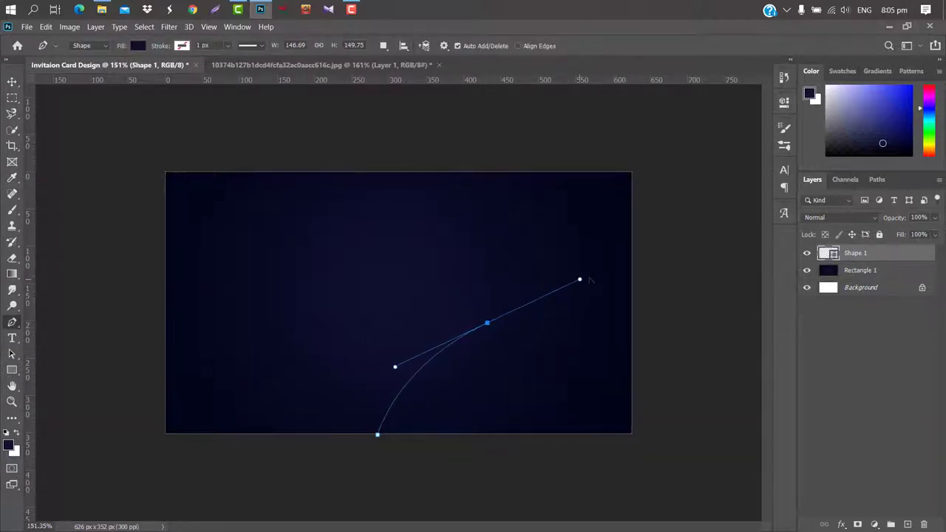
{"action": "key", "text": "alt"}
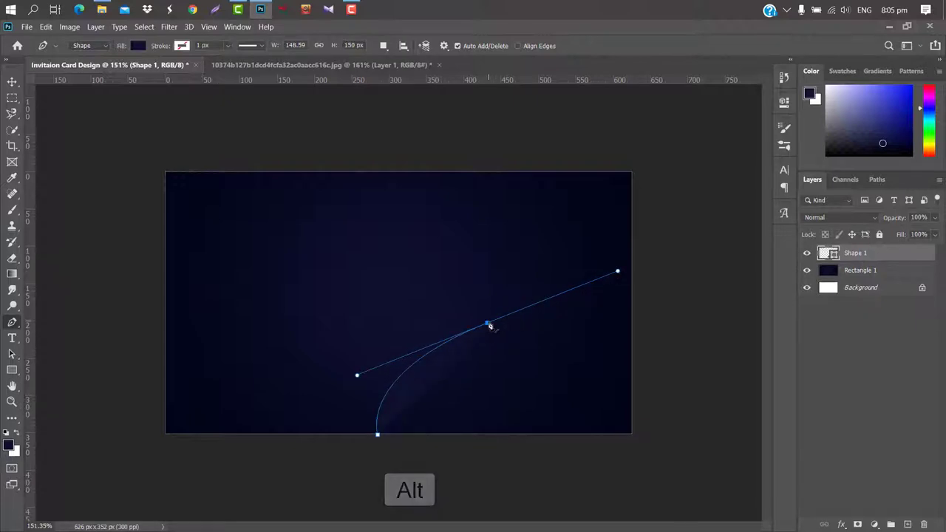
{"action": "left_click", "coordinate": [489, 325], "text": "alt"}
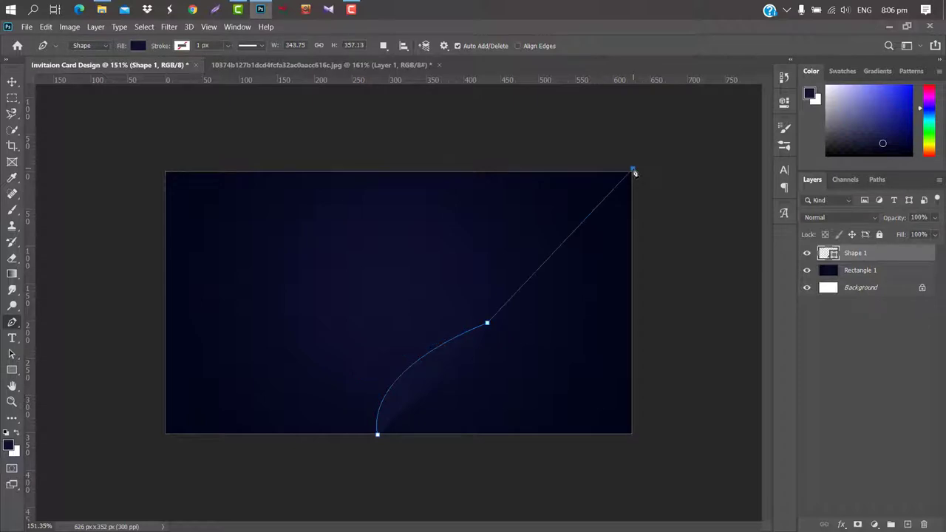
{"action": "mouse_move", "coordinate": [634, 171]}
{"action": "left_mouse_down"}
{"action": "mouse_move", "coordinate": [616, 89]}
{"action": "mouse_move", "coordinate": [621, 67]}
{"action": "left_mouse_up"}
{"action": "key", "text": "alt"}
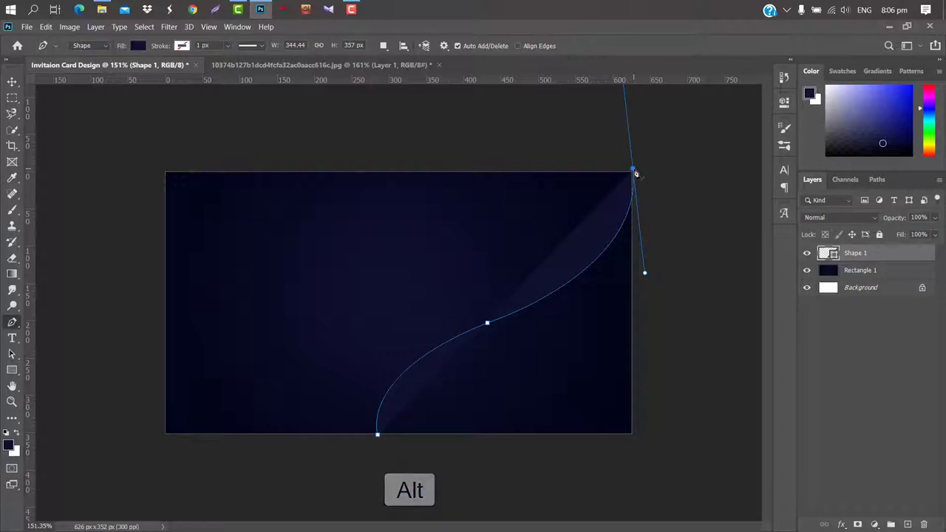
{"action": "left_click_drag", "start_coordinate": [634, 172], "coordinate": [669, 177]}
{"action": "left_click", "coordinate": [689, 339]}
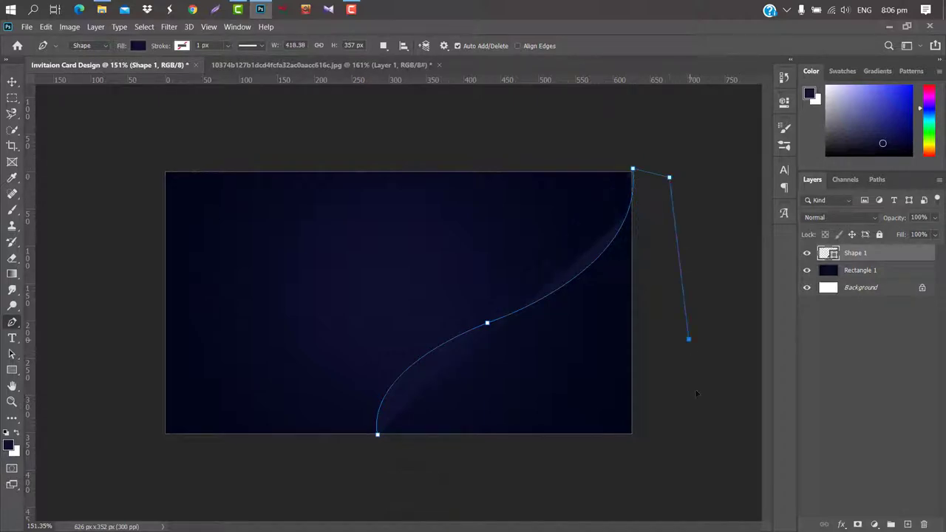
{"action": "left_click", "coordinate": [690, 457]}
{"action": "left_click", "coordinate": [362, 502]}
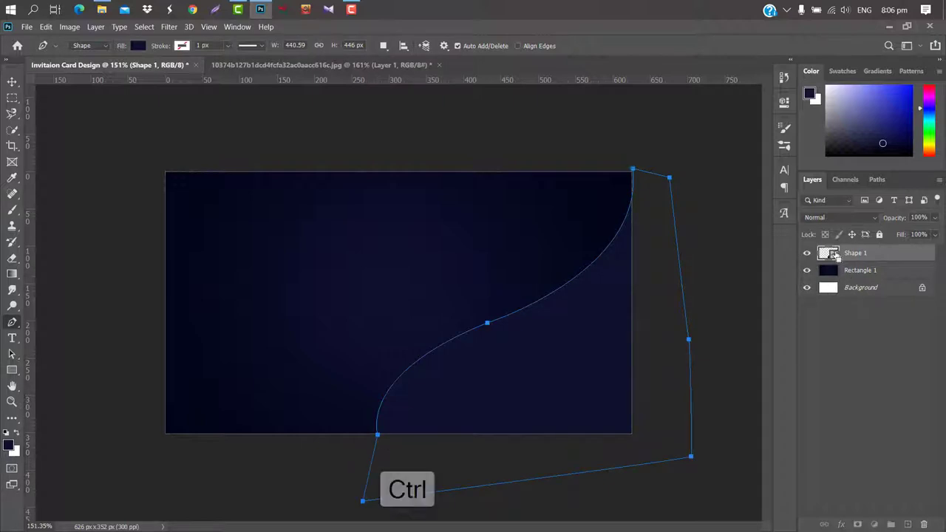
- Delete the wave area from Rectangle 1, remove the helper shape and deselect
{"action": "left_click", "coordinate": [829, 253], "text": "ctrl"}
{"action": "left_click", "coordinate": [900, 272]}
{"action": "key", "text": "Delete"}
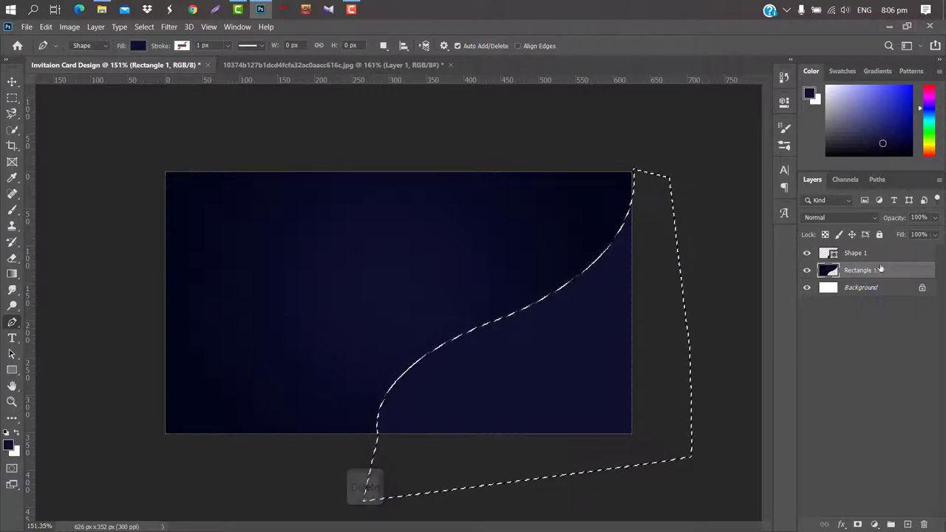
{"action": "left_click", "coordinate": [886, 254]}
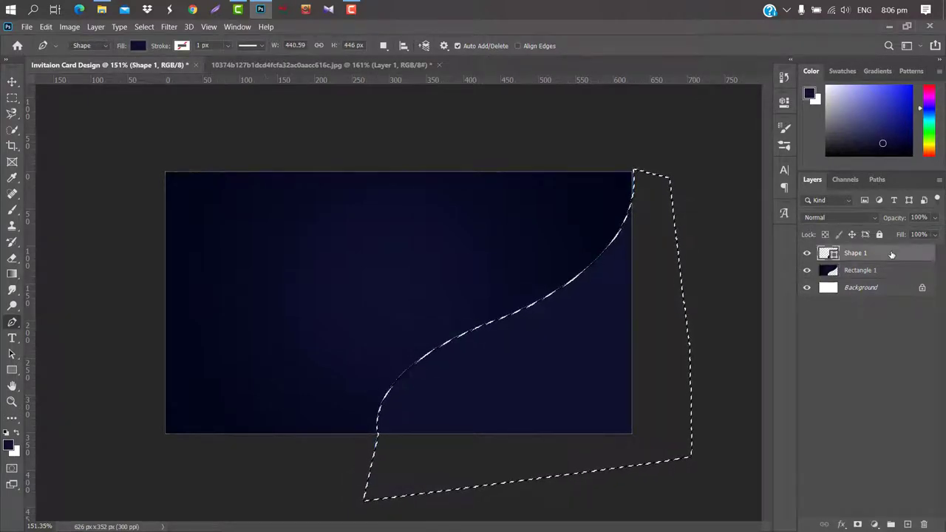
{"action": "mouse_move", "coordinate": [886, 254]}
{"action": "left_mouse_down"}
{"action": "mouse_move", "coordinate": [895, 260]}
{"action": "mouse_move", "coordinate": [924, 524]}
{"action": "left_mouse_up"}
{"action": "key", "text": "ctrl+d"}
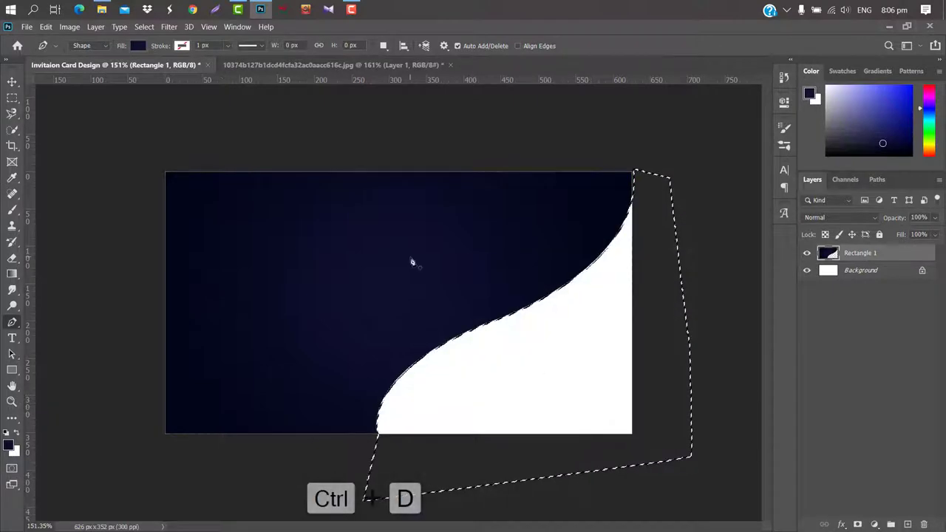
{"action": "left_click", "coordinate": [12, 83]}
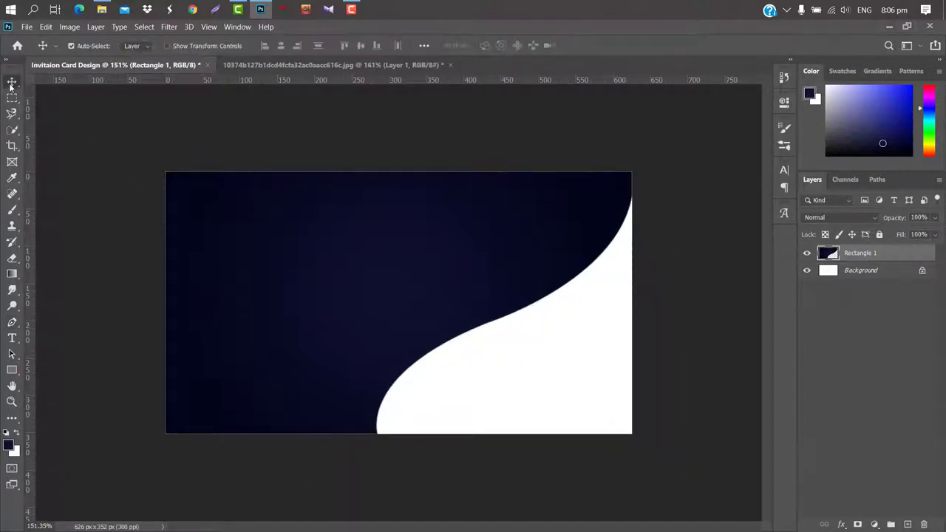
- Duplicate the navy layer below the original and give it a PrettyWebz Gold gradient overlay
{"action": "left_click_drag", "start_coordinate": [876, 253], "coordinate": [908, 524]}
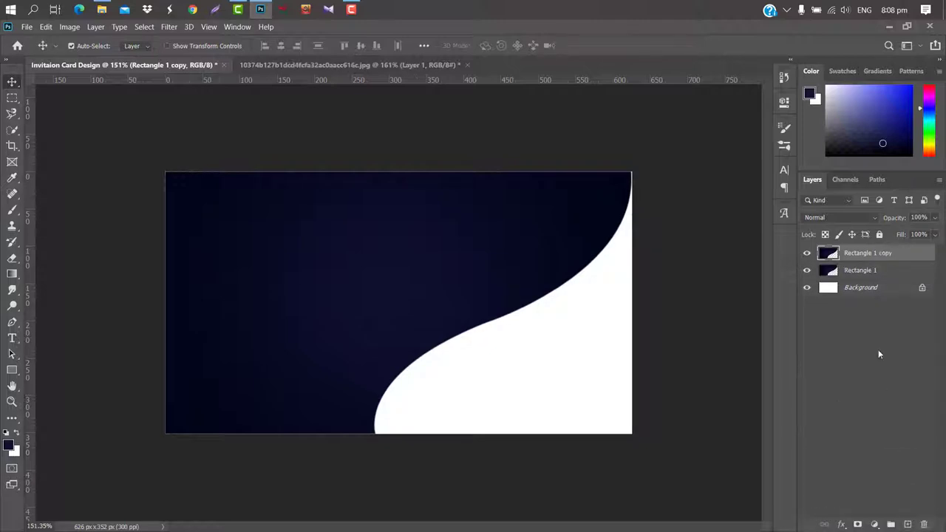
{"action": "left_click_drag", "start_coordinate": [898, 258], "coordinate": [917, 273]}
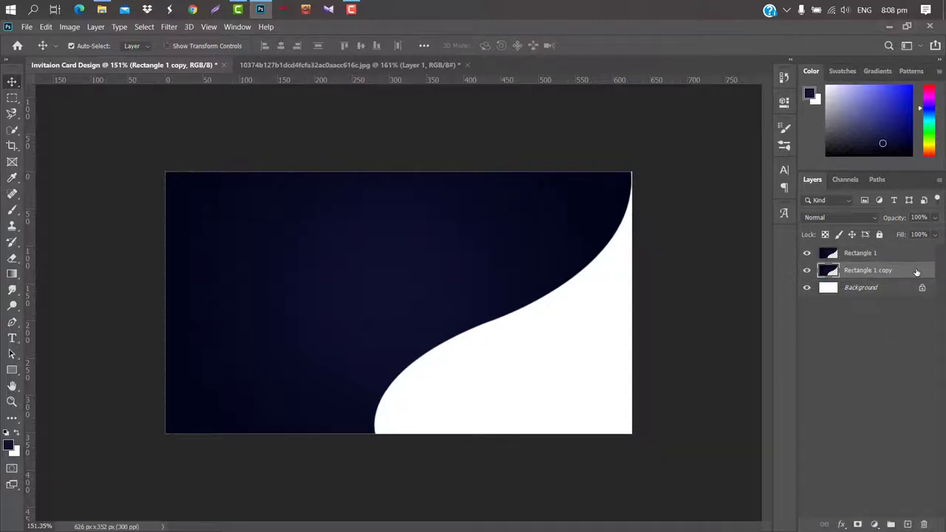
{"action": "double_click", "coordinate": [917, 272]}
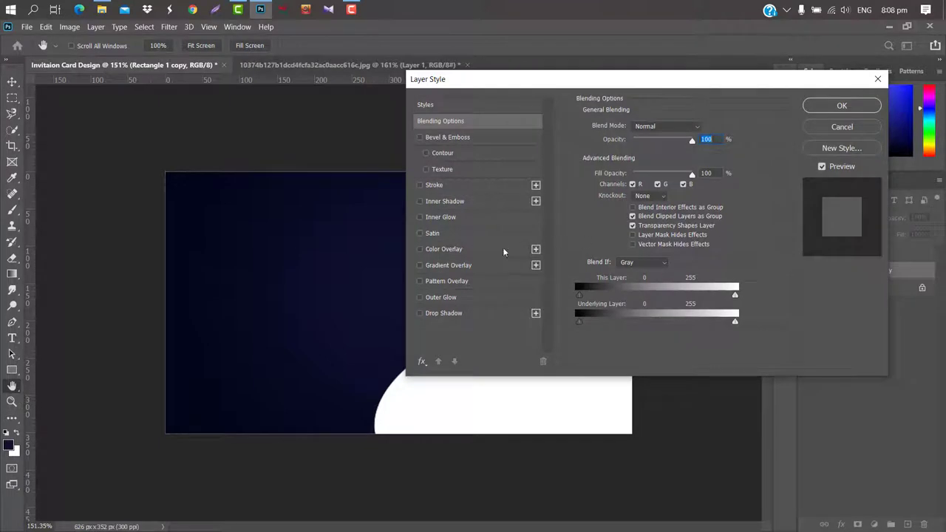
{"action": "left_click", "coordinate": [478, 266]}
{"action": "left_click", "coordinate": [690, 156]}
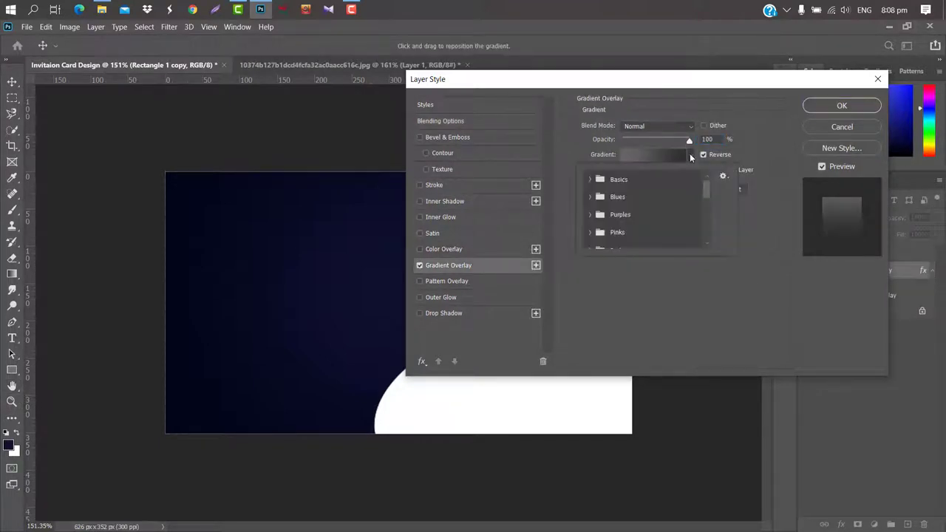
{"action": "scroll", "coordinate": [707, 185], "scroll_direction": "down", "scroll_amount": 5}
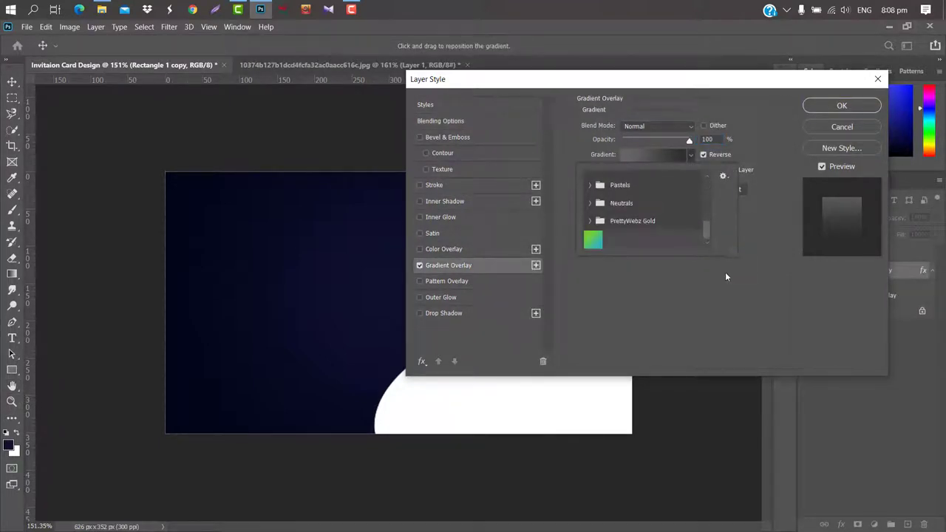
{"action": "left_click", "coordinate": [591, 221]}
{"action": "scroll", "coordinate": [709, 213], "scroll_direction": "down", "scroll_amount": 3}
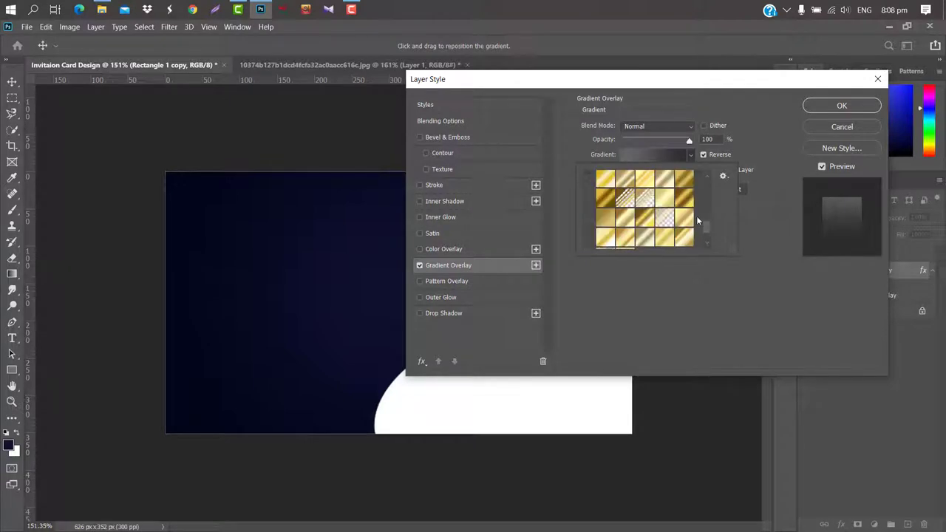
{"action": "left_click", "coordinate": [645, 179]}
{"action": "left_click", "coordinate": [835, 107]}
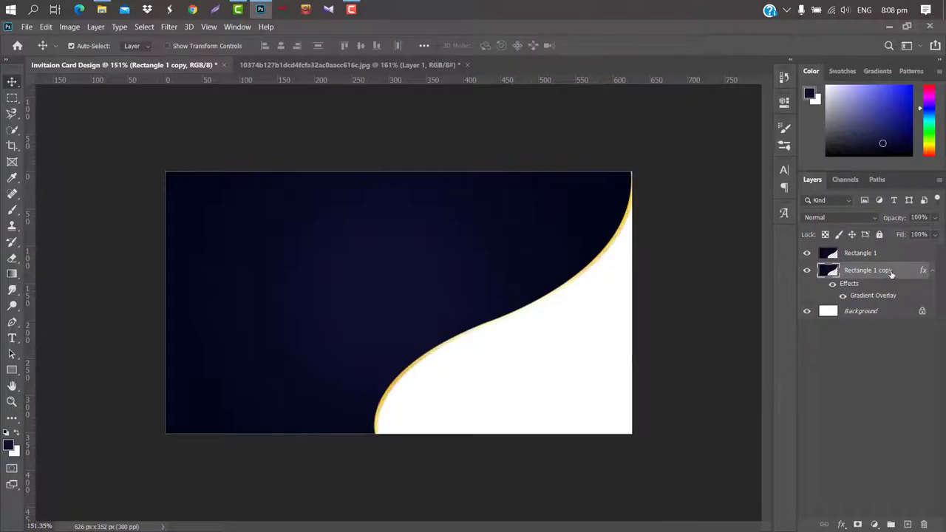
{"action": "left_click", "coordinate": [897, 317]}
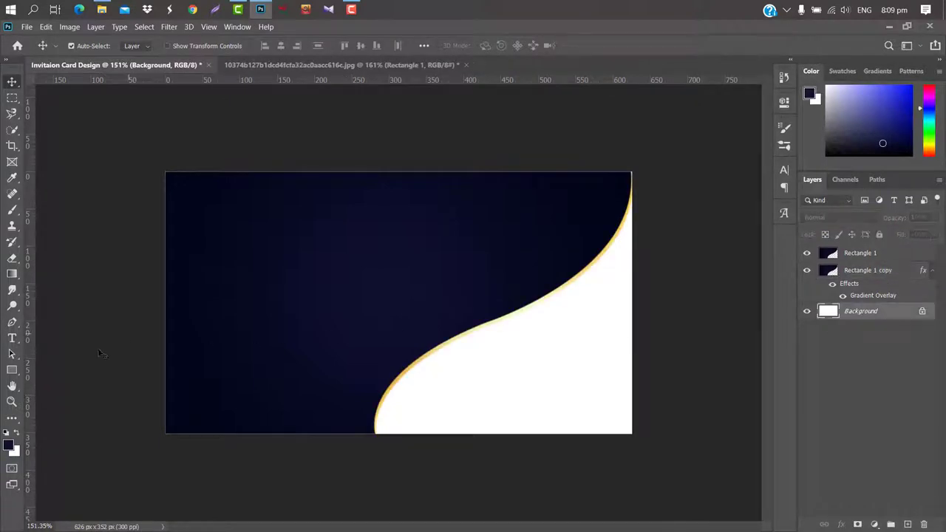
- Draw Rectangle 2 over the whole card above Background and set its fill to navy #10121f
{"action": "left_click", "coordinate": [14, 370]}
{"action": "mouse_move", "coordinate": [135, 143]}
{"action": "left_mouse_down"}
{"action": "mouse_move", "coordinate": [585, 465]}
{"action": "mouse_move", "coordinate": [666, 492]}
{"action": "left_mouse_up"}
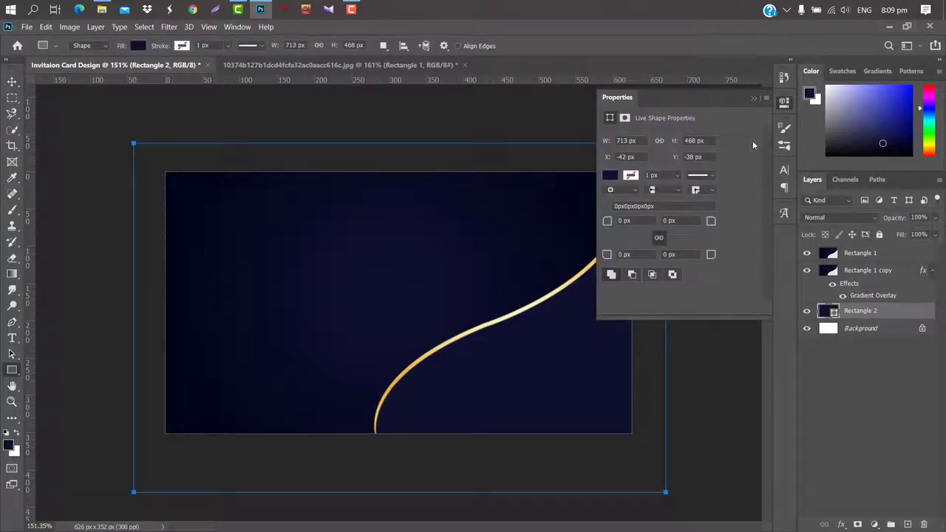
{"action": "left_click", "coordinate": [754, 98]}
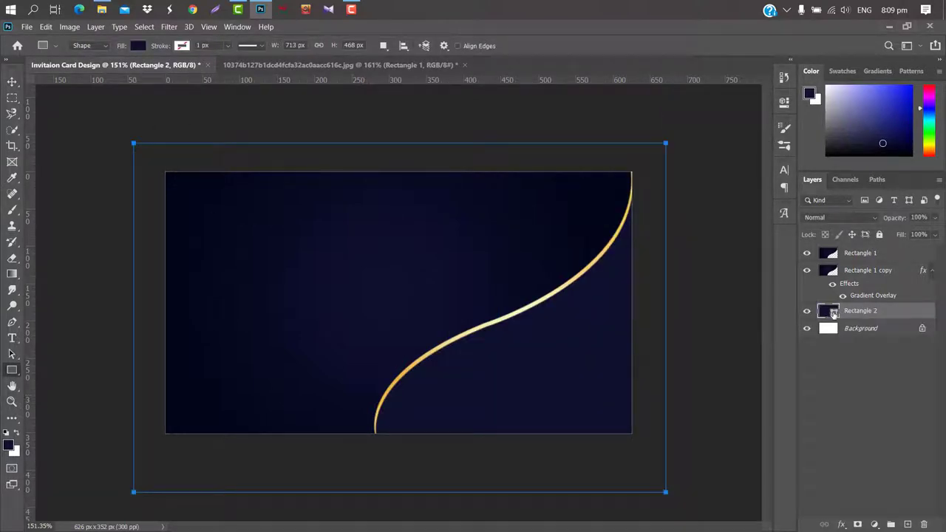
{"action": "double_click", "coordinate": [831, 312]}
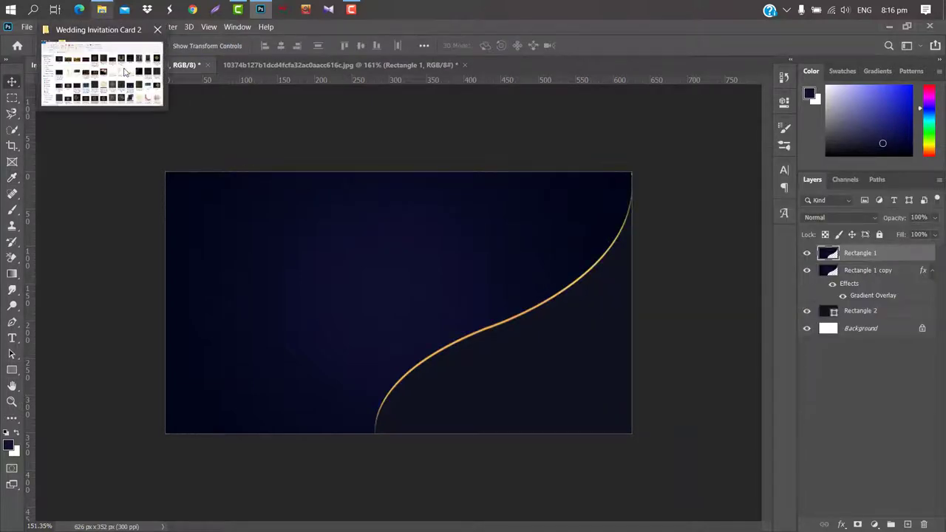
- Place the luxury mandala image on the card and rasterize its layer
{"action": "left_click", "coordinate": [125, 72]}
{"action": "left_click_drag", "start_coordinate": [419, 482], "coordinate": [240, 135]}
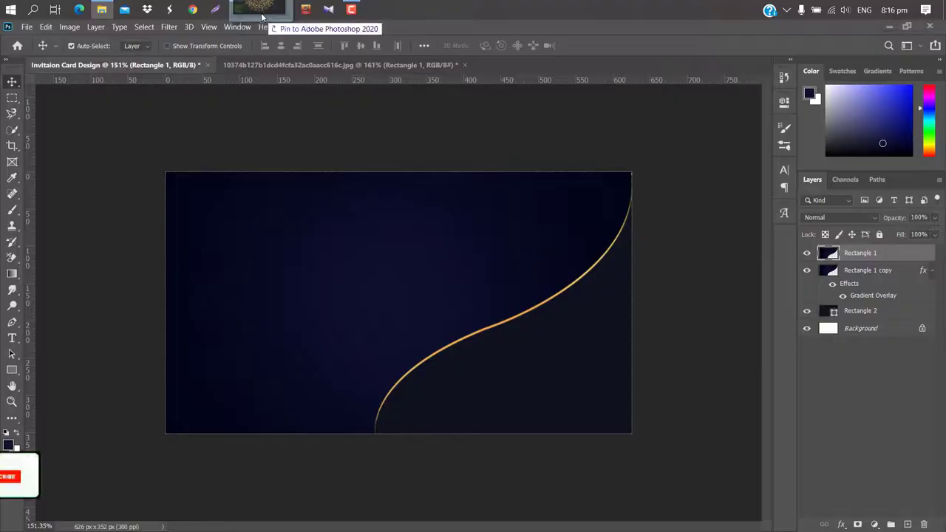
{"action": "left_click_drag", "start_coordinate": [240, 134], "coordinate": [367, 286]}
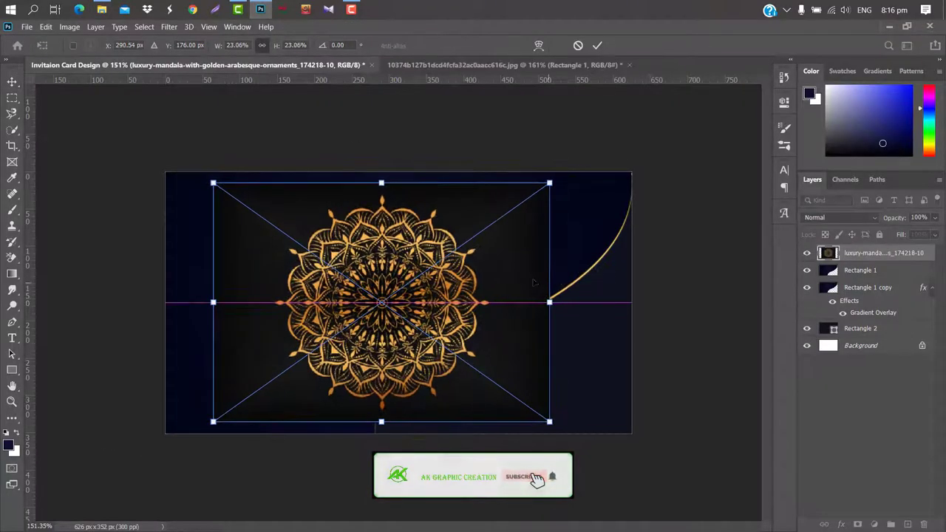
{"action": "key", "text": "Return"}
{"action": "right_click", "coordinate": [928, 256]}
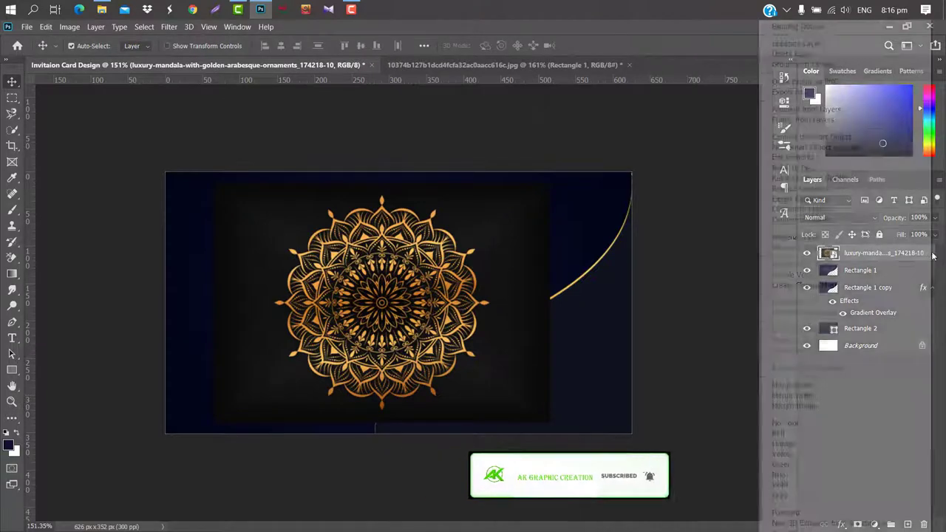
{"action": "left_click", "coordinate": [829, 237]}
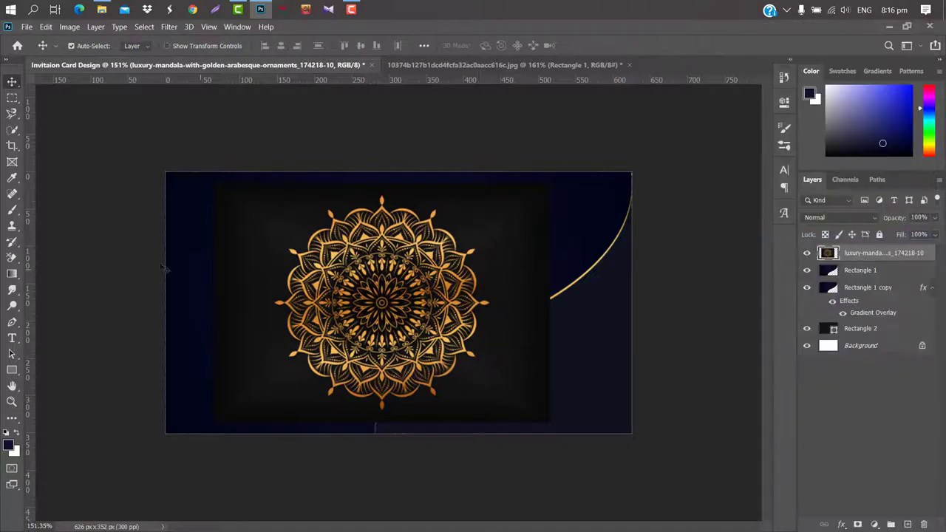
- Magic-erase the mandala's black background and move its layer below Rectangle 1 copy
{"action": "left_click", "coordinate": [11, 255]}
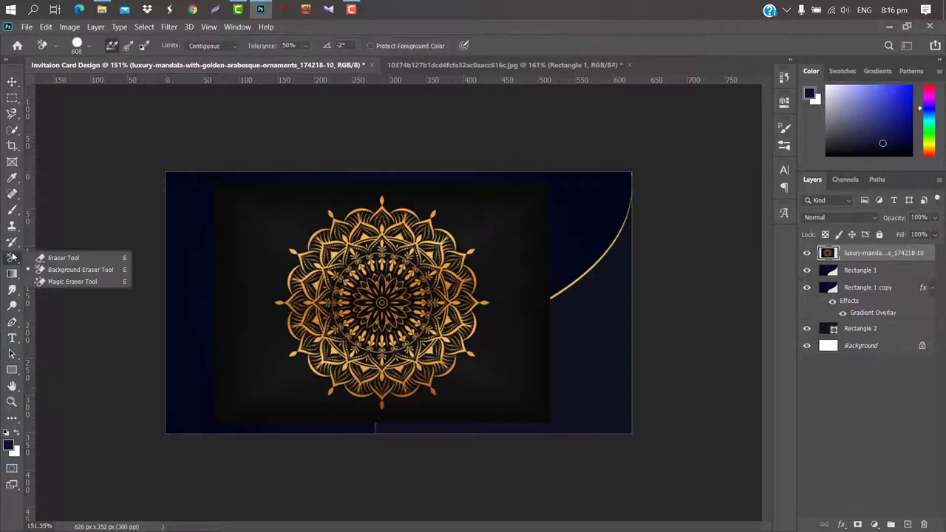
{"action": "left_click", "coordinate": [67, 282]}
{"action": "left_click", "coordinate": [272, 221]}
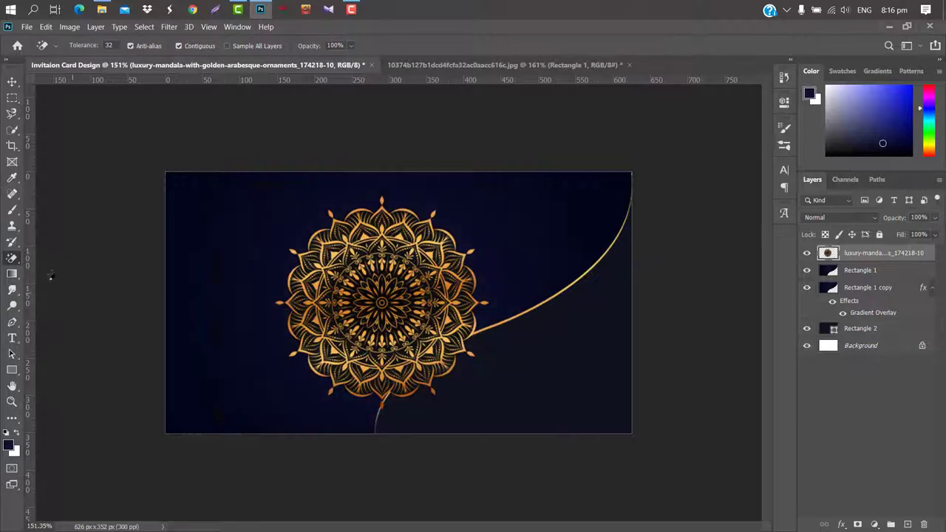
{"action": "left_click", "coordinate": [12, 260]}
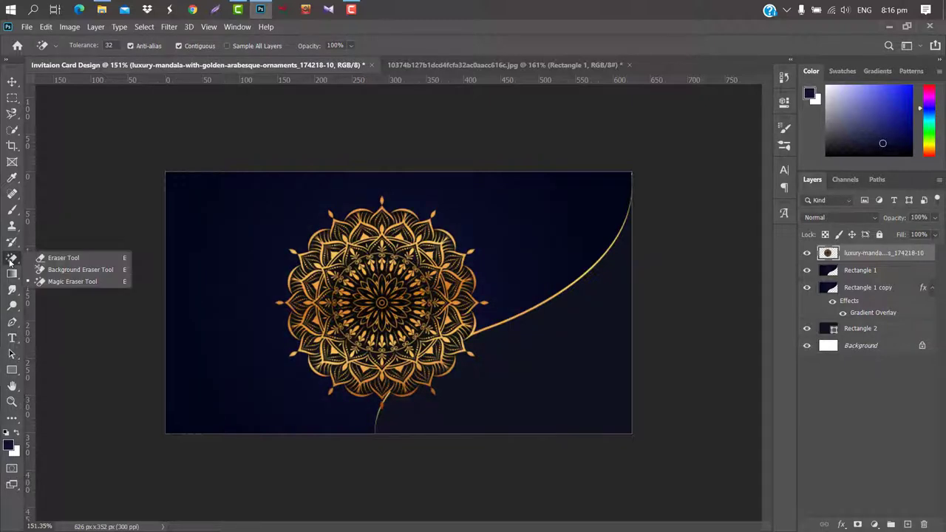
{"action": "left_click", "coordinate": [78, 270]}
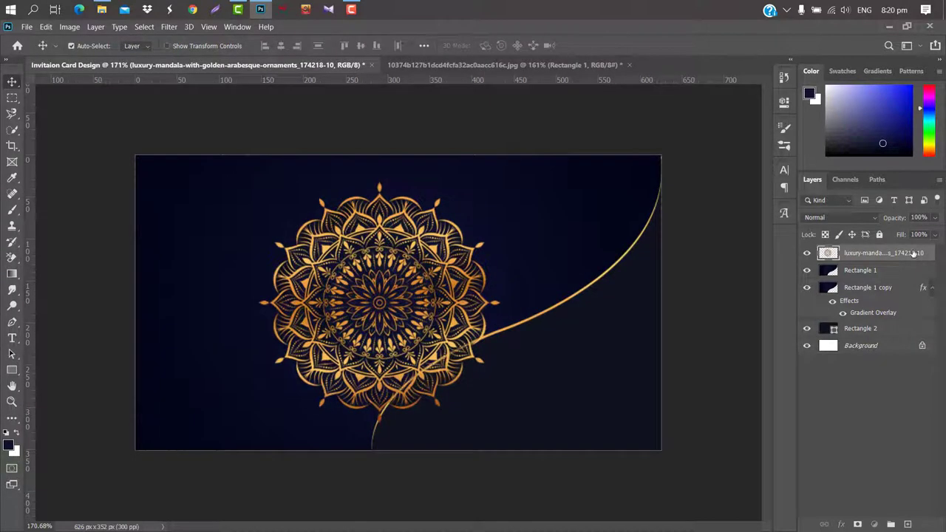
{"action": "left_click_drag", "start_coordinate": [915, 254], "coordinate": [880, 323]}
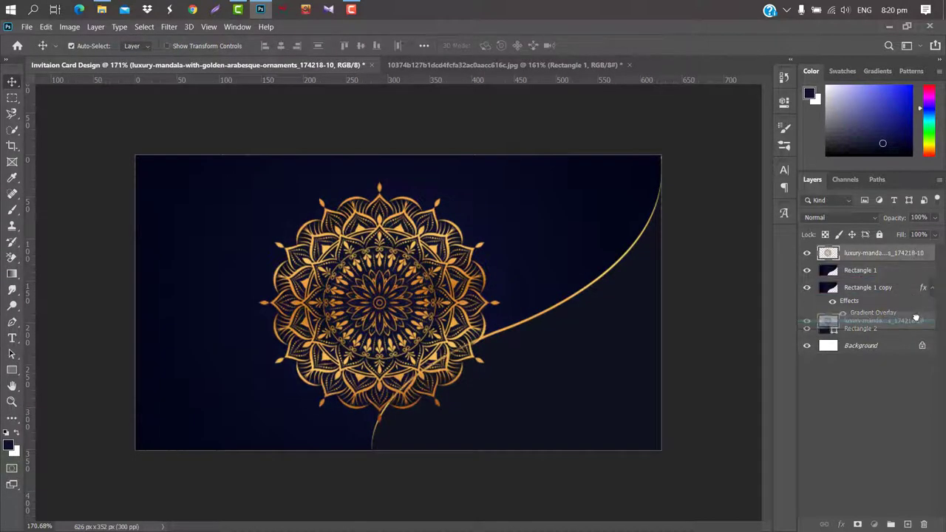
- Move the mandala to the lower-right corner, scaled to 93.49% and slightly rotated
{"action": "key", "text": "ctrl+t"}
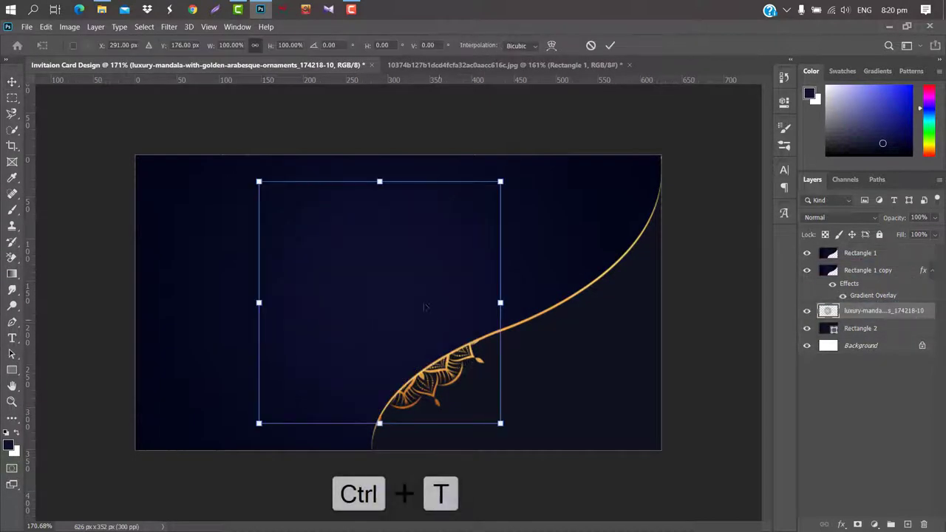
{"action": "mouse_move", "coordinate": [419, 305]}
{"action": "left_mouse_down"}
{"action": "mouse_move", "coordinate": [527, 319]}
{"action": "mouse_move", "coordinate": [570, 310]}
{"action": "left_mouse_up"}
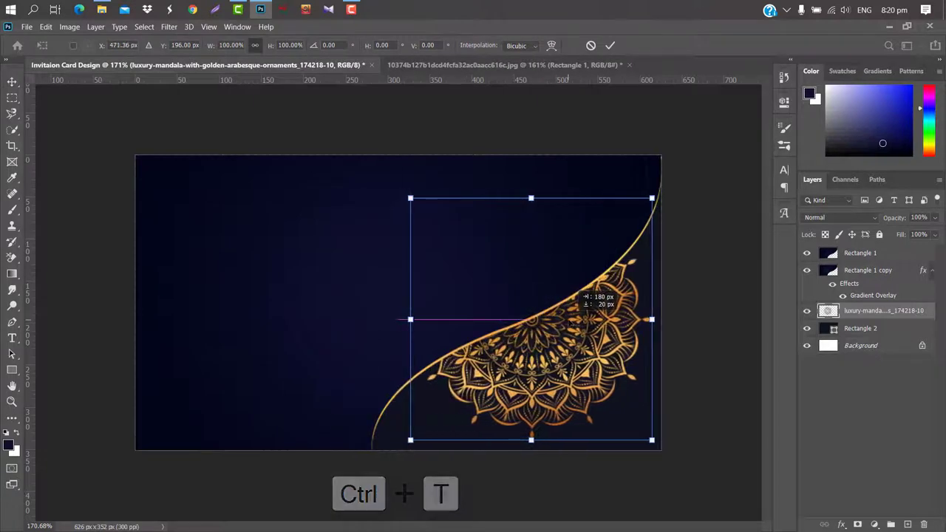
{"action": "left_click_drag", "start_coordinate": [407, 199], "coordinate": [427, 219]}
{"action": "left_click_drag", "start_coordinate": [653, 219], "coordinate": [660, 231]}
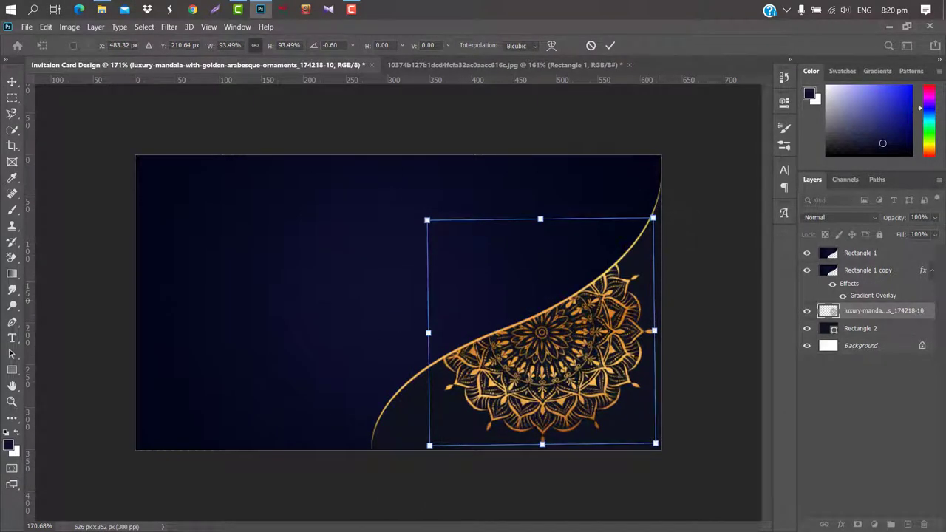
{"action": "left_click", "coordinate": [610, 45]}
- Drop a second mandala image onto the card and scale it down
{"action": "left_click", "coordinate": [110, 67]}
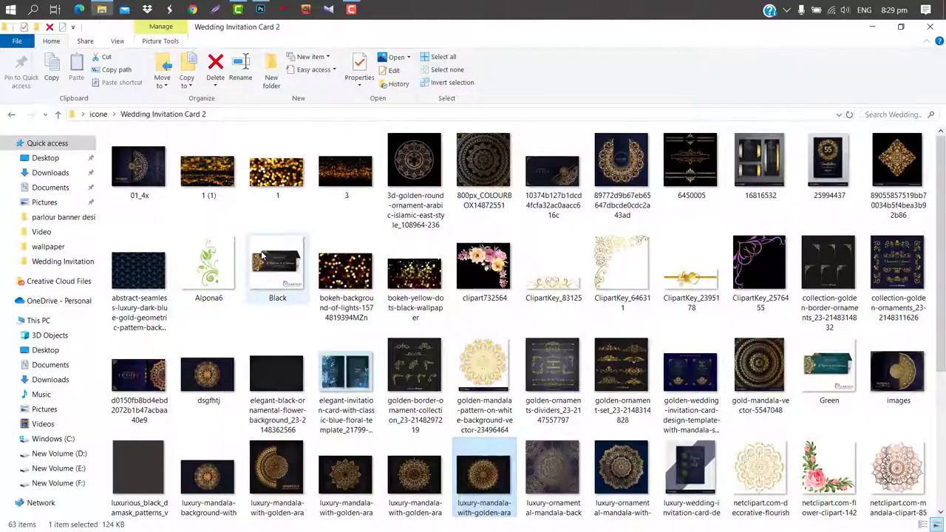
{"action": "mouse_move", "coordinate": [479, 491]}
{"action": "left_mouse_down"}
{"action": "mouse_move", "coordinate": [266, 28]}
{"action": "mouse_move", "coordinate": [446, 176]}
{"action": "left_mouse_up"}
{"action": "left_click_drag", "start_coordinate": [527, 210], "coordinate": [507, 220]}
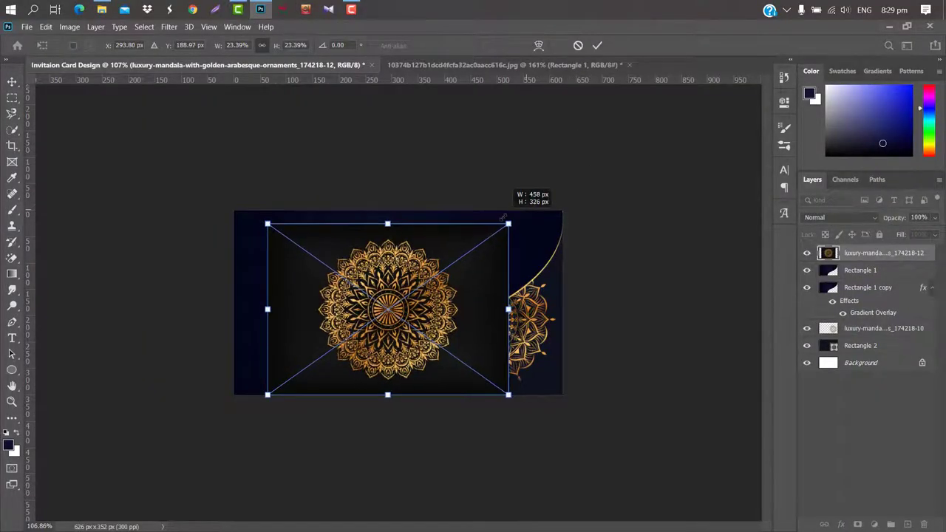
{"action": "left_click", "coordinate": [599, 45]}
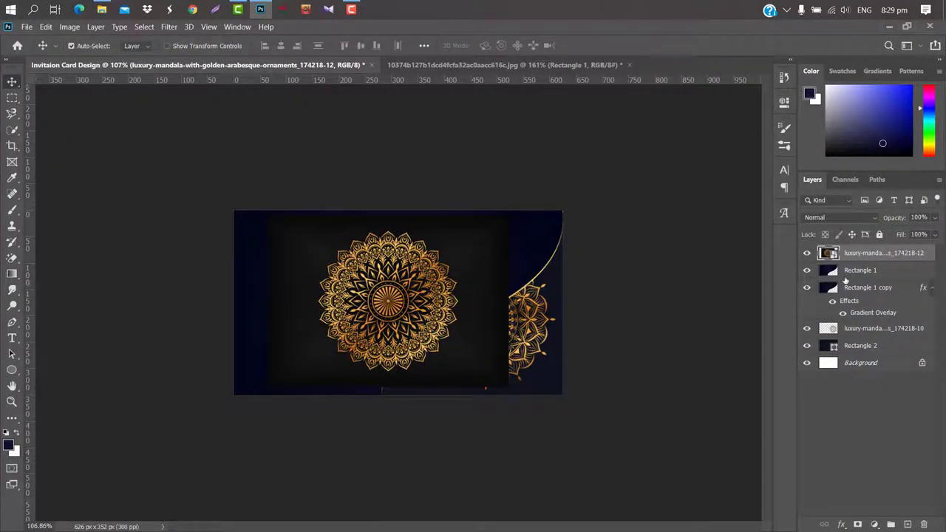
- Rasterize the second mandala and magic-erase its dark background
{"action": "right_click", "coordinate": [921, 257]}
{"action": "left_click", "coordinate": [791, 238]}
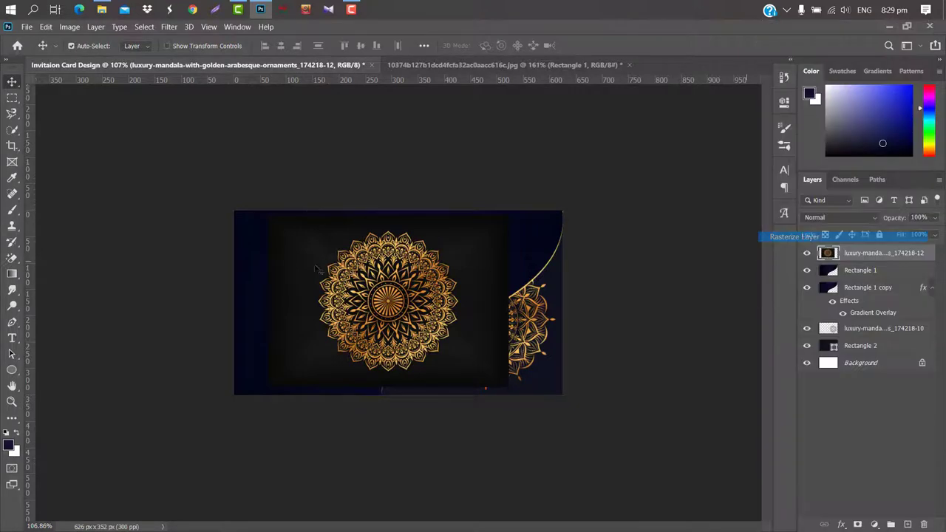
{"action": "left_click", "coordinate": [11, 258]}
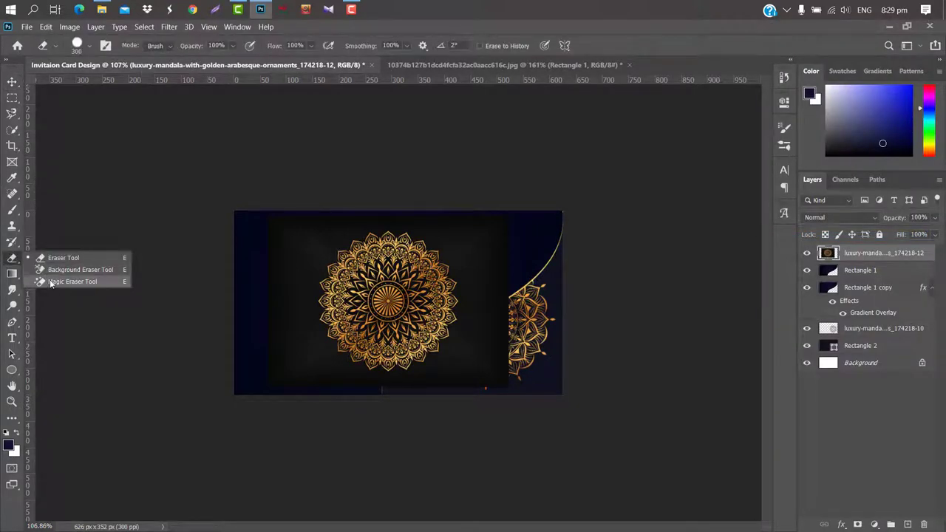
{"action": "left_click", "coordinate": [51, 281]}
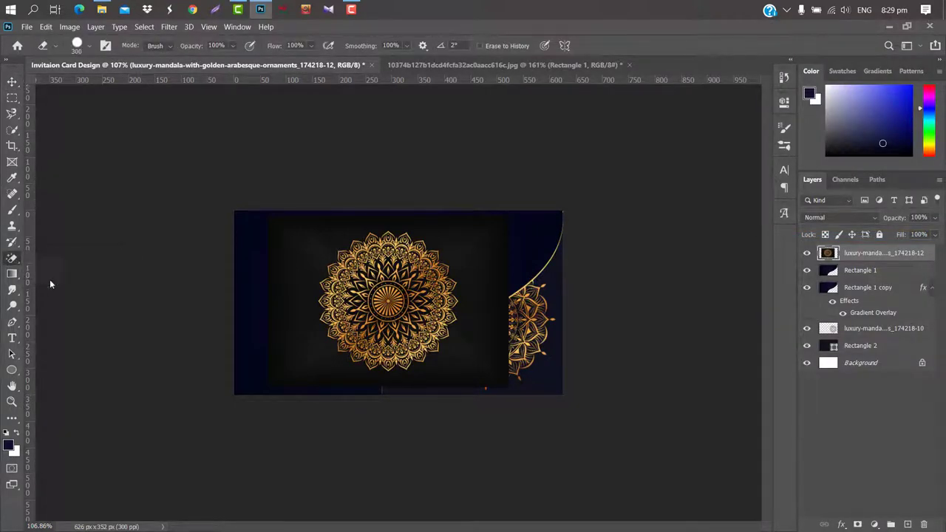
{"action": "left_click", "coordinate": [307, 260]}
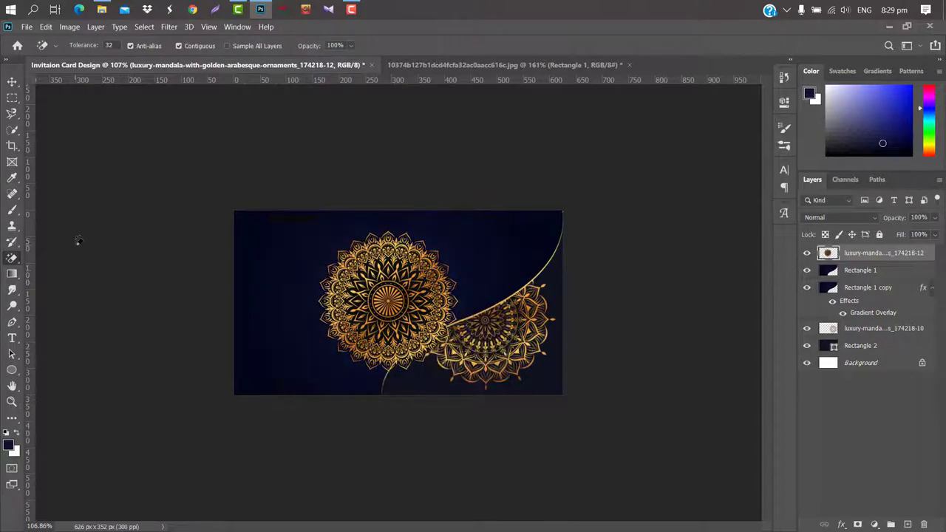
{"action": "left_click", "coordinate": [12, 81]}
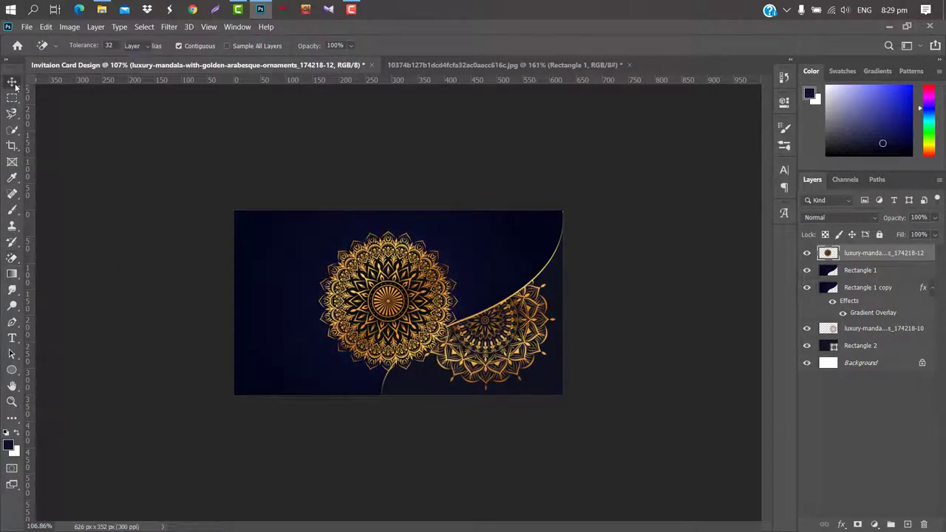
- Draw a 158 px circle, Ellipse 1, left of the card centre
{"action": "left_click", "coordinate": [12, 369]}
{"action": "key", "text": "shift"}
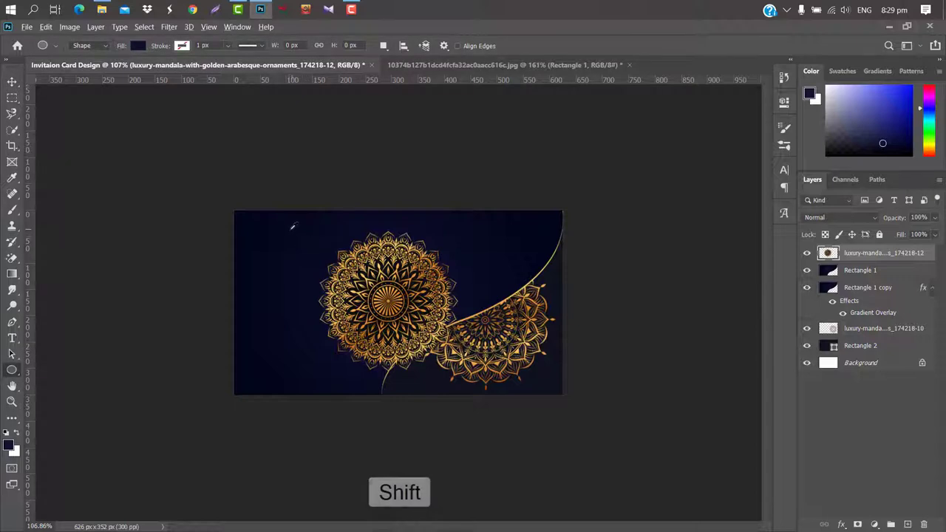
{"action": "left_click_drag", "start_coordinate": [300, 237], "coordinate": [383, 320]}
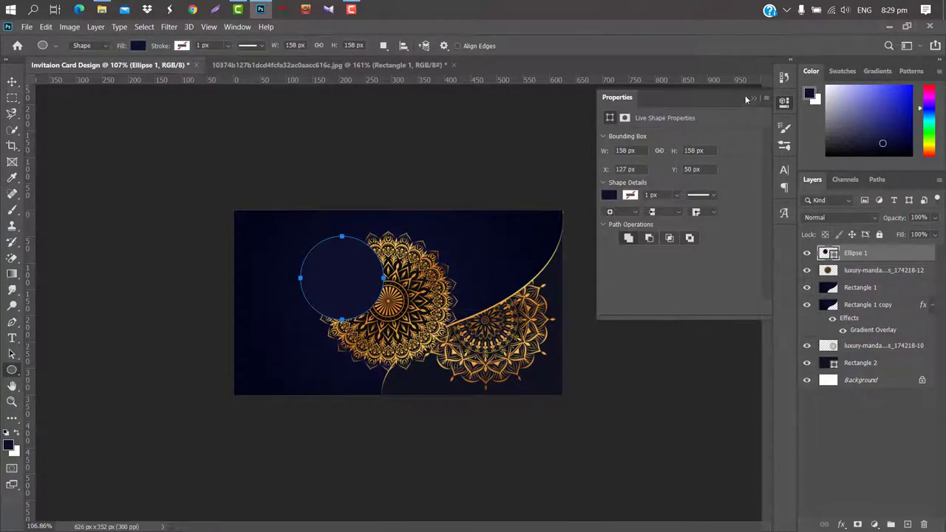
{"action": "left_click", "coordinate": [752, 98]}
{"action": "left_click", "coordinate": [12, 81]}
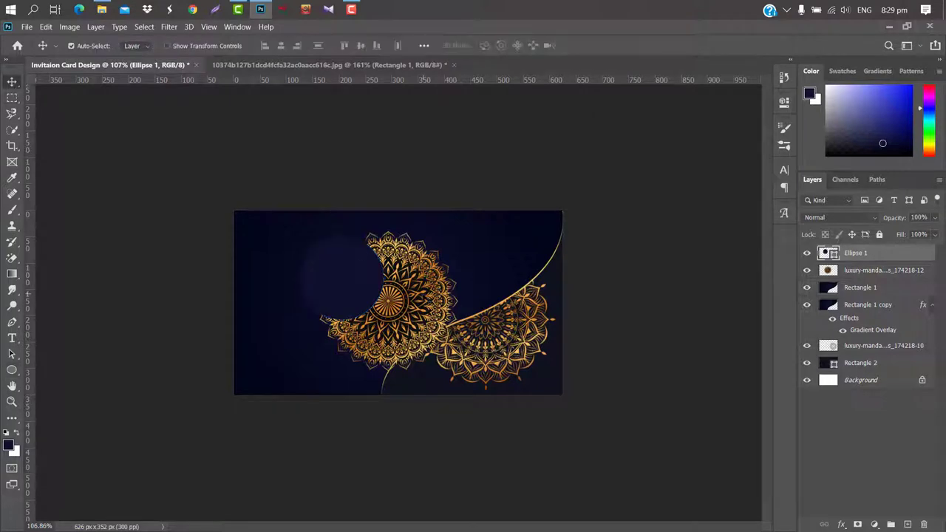
- Move the mandala layer above Ellipse 1 and shrink it to about 40%
{"action": "left_click", "coordinate": [861, 271]}
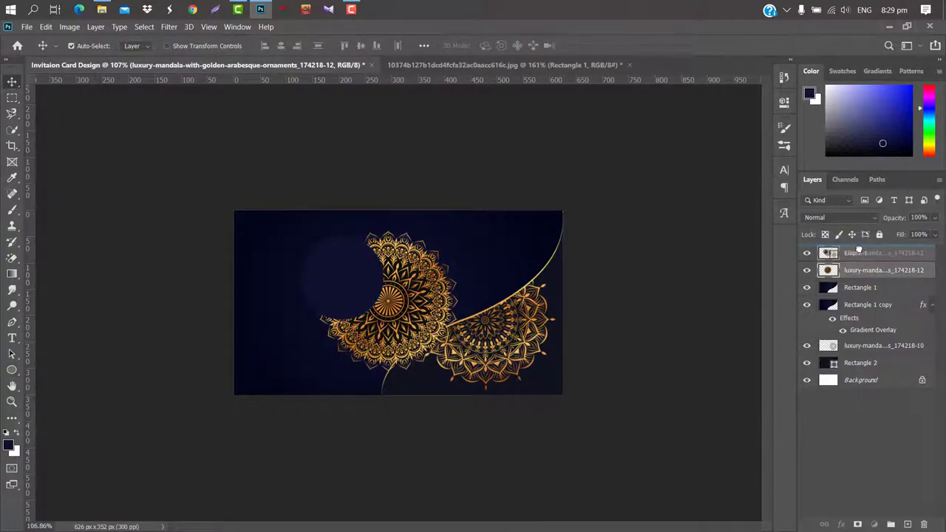
{"action": "left_click_drag", "start_coordinate": [860, 255], "coordinate": [859, 250]}
{"action": "key", "text": "ctrl+t"}
{"action": "left_click_drag", "start_coordinate": [458, 231], "coordinate": [374, 316]}
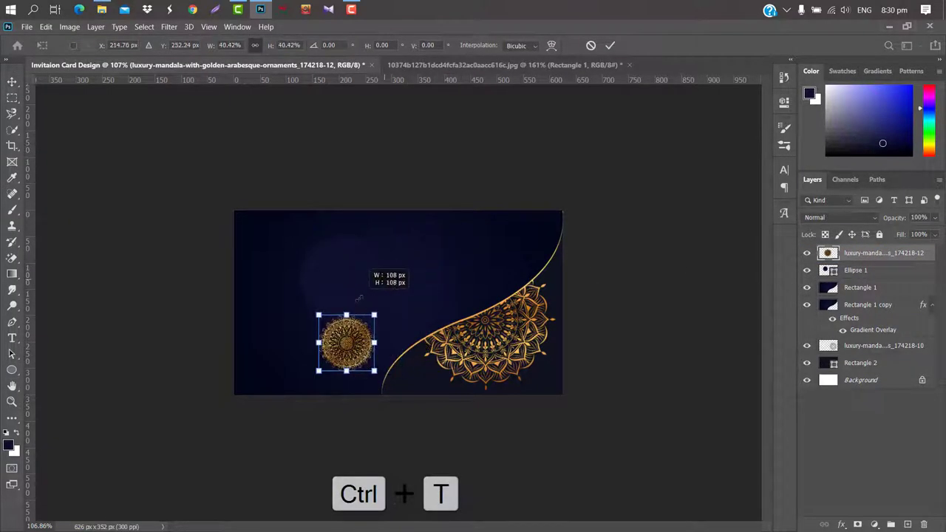
{"action": "left_click_drag", "start_coordinate": [346, 343], "coordinate": [342, 278]}
{"action": "key", "text": "ctrl+0"}
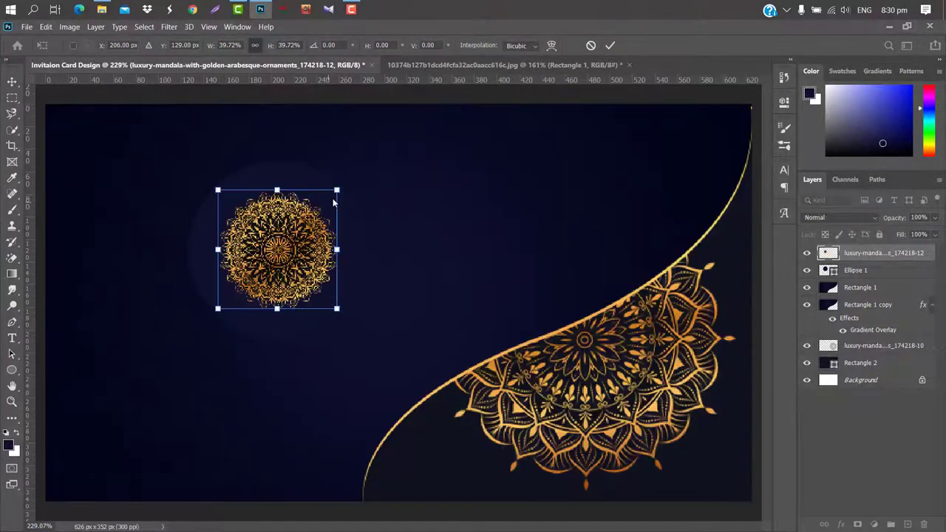
{"action": "left_click_drag", "start_coordinate": [336, 190], "coordinate": [339, 187]}
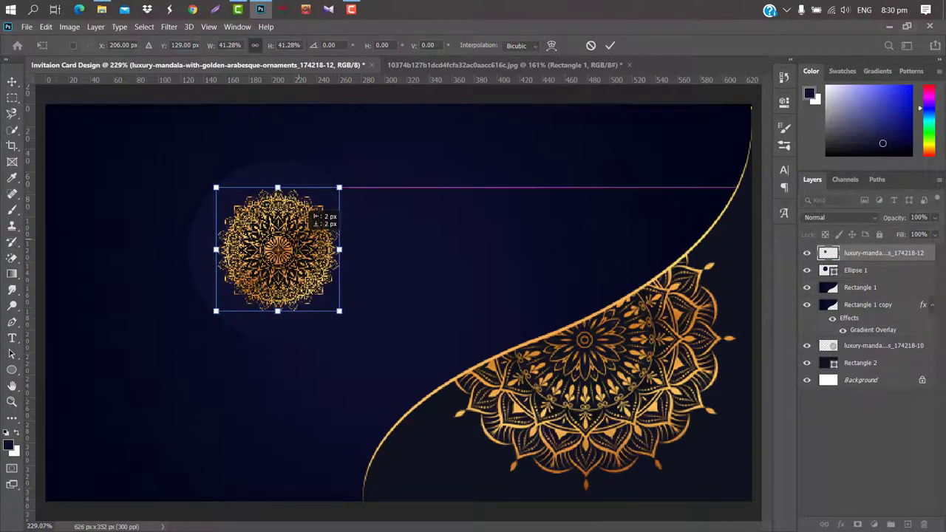
{"action": "left_click", "coordinate": [610, 45]}
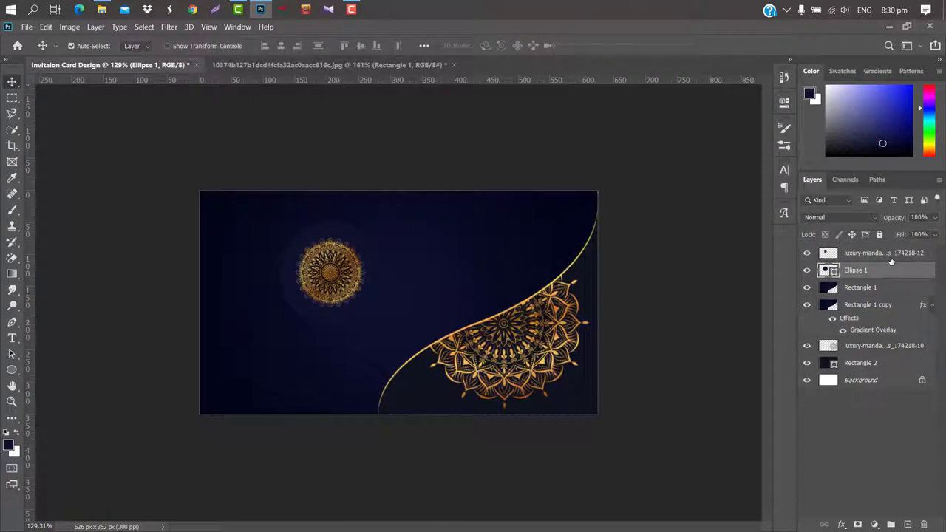
- Move the small mandala and circle onto the large mandala's centre, slightly smaller
{"action": "key", "text": "ctrl+t"}
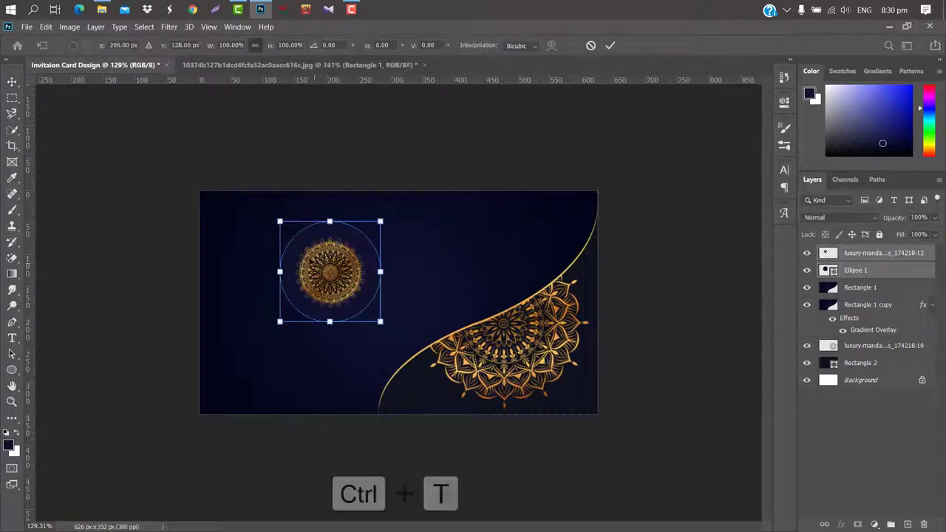
{"action": "left_click_drag", "start_coordinate": [330, 273], "coordinate": [503, 316]}
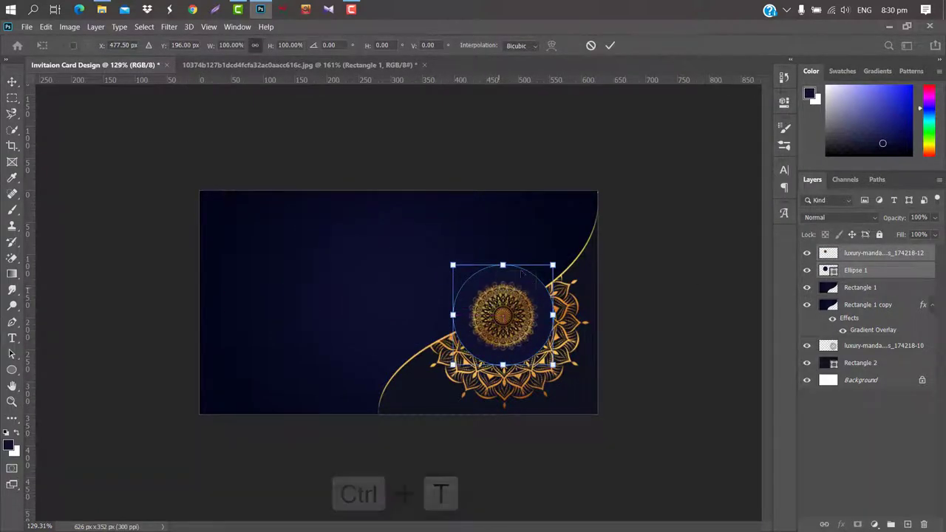
{"action": "left_click_drag", "start_coordinate": [552, 264], "coordinate": [540, 283]}
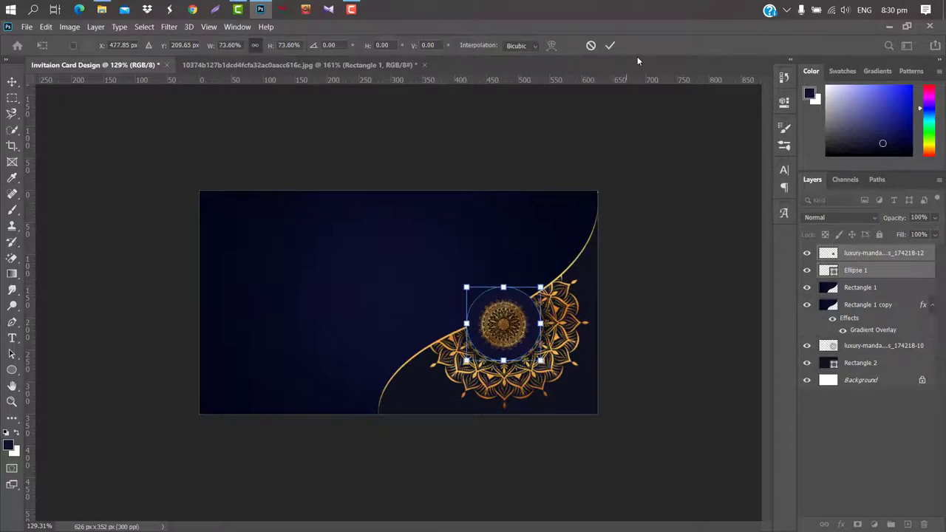
{"action": "mouse_move", "coordinate": [101, 9]}
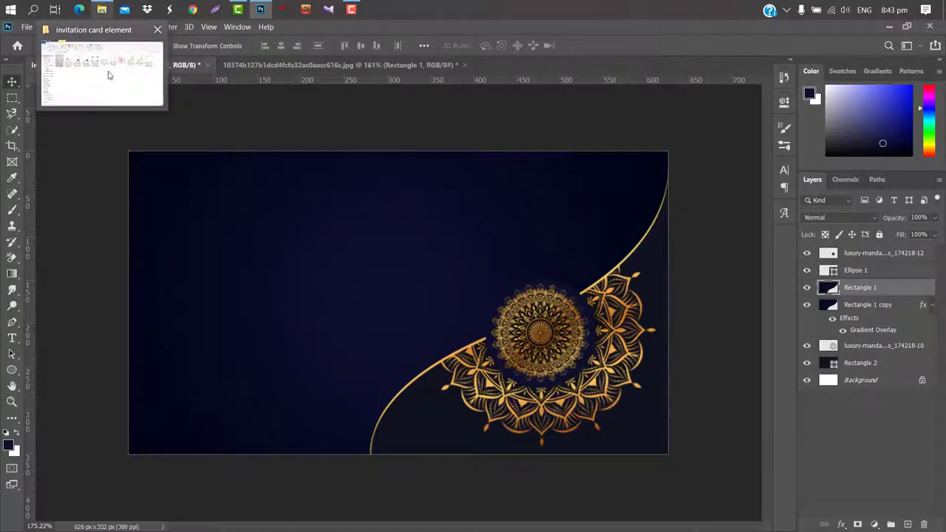
- Place the gold corner ornament PNG, scaled to about 2.45%, flush in the top-left corner
{"action": "left_click", "coordinate": [103, 66]}
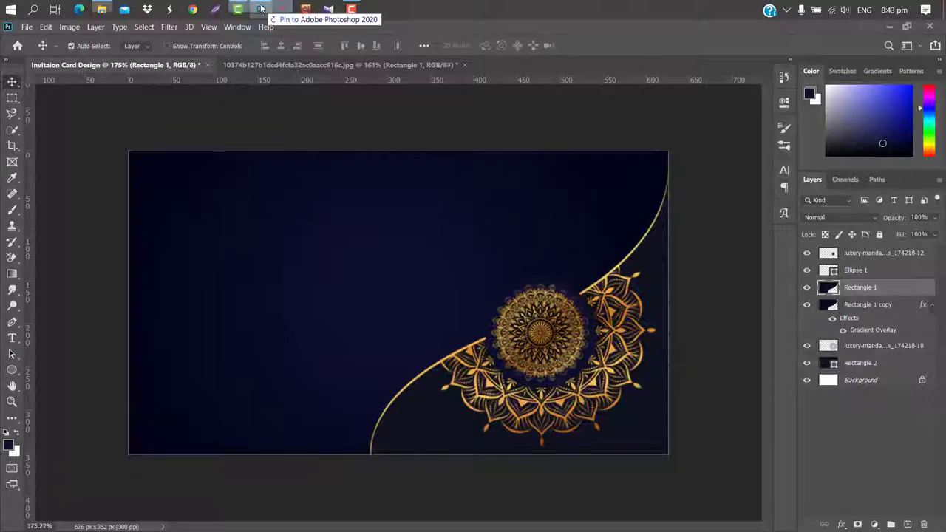
{"action": "left_click_drag", "start_coordinate": [382, 156], "coordinate": [288, 237]}
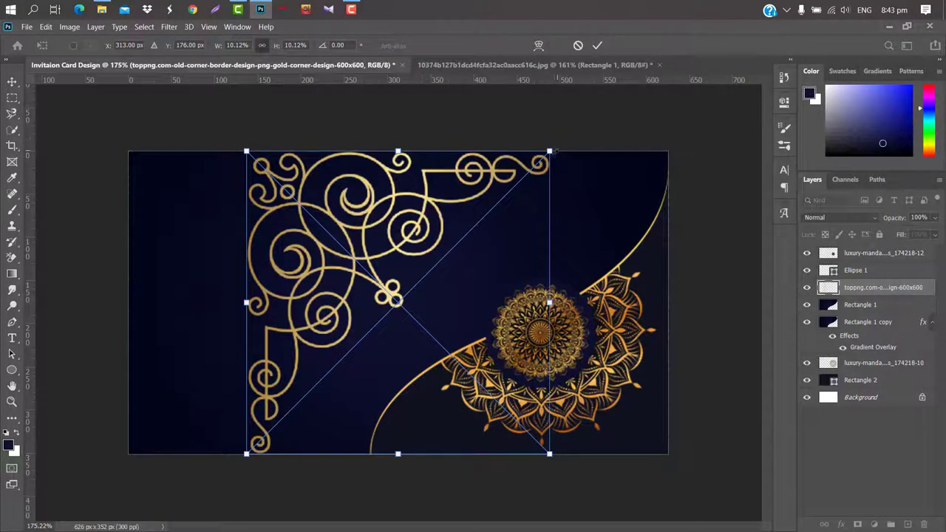
{"action": "left_click_drag", "start_coordinate": [554, 150], "coordinate": [369, 329]}
{"action": "left_click_drag", "start_coordinate": [307, 390], "coordinate": [189, 213]}
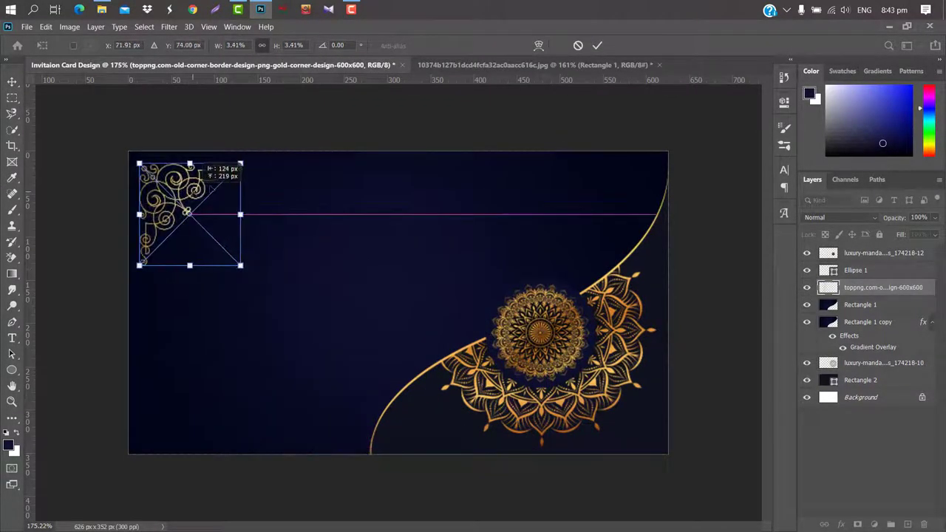
{"action": "left_click_drag", "start_coordinate": [241, 163], "coordinate": [212, 193]}
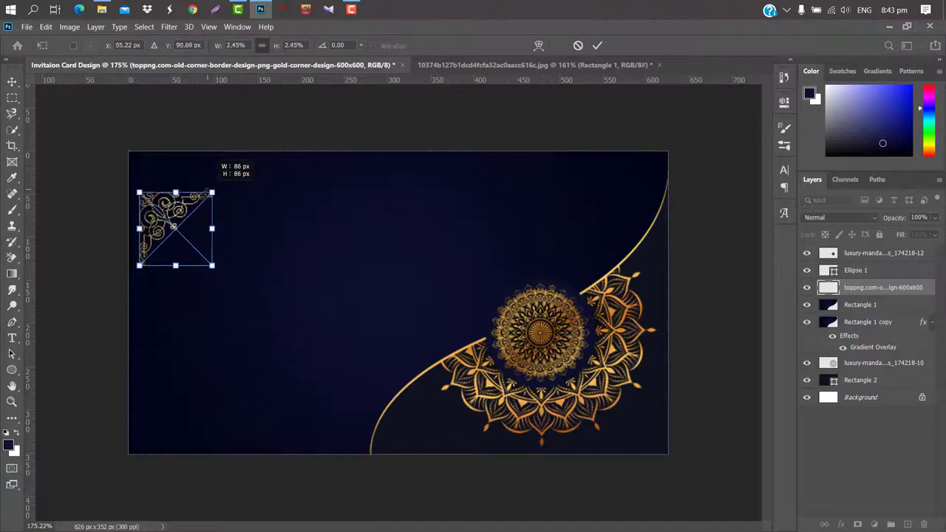
{"action": "left_click_drag", "start_coordinate": [180, 224], "coordinate": [168, 196]}
{"action": "left_click", "coordinate": [598, 45]}
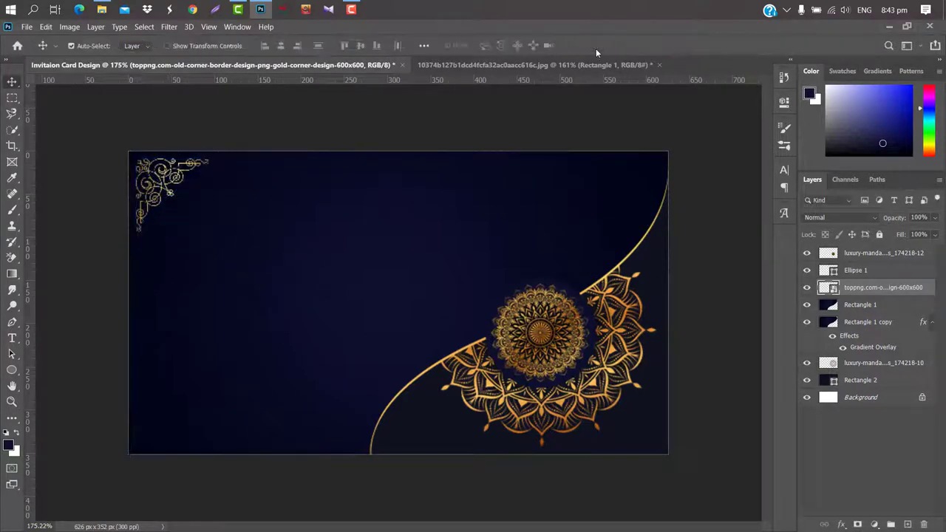
- Give the ornament a gold Gradient Overlay and duplicate its layer
{"action": "double_click", "coordinate": [930, 286]}
{"action": "left_click", "coordinate": [533, 240]}
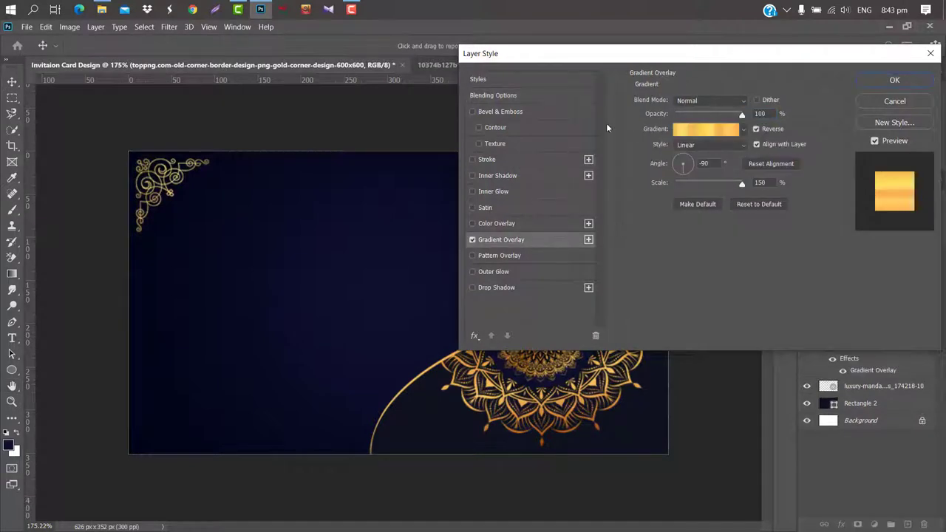
{"action": "left_click", "coordinate": [872, 77]}
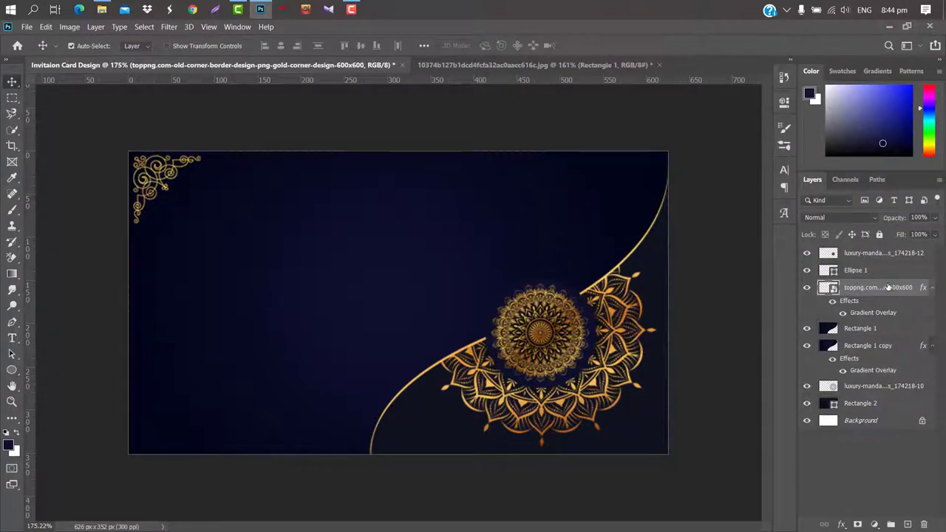
{"action": "left_click_drag", "start_coordinate": [888, 287], "coordinate": [906, 523]}
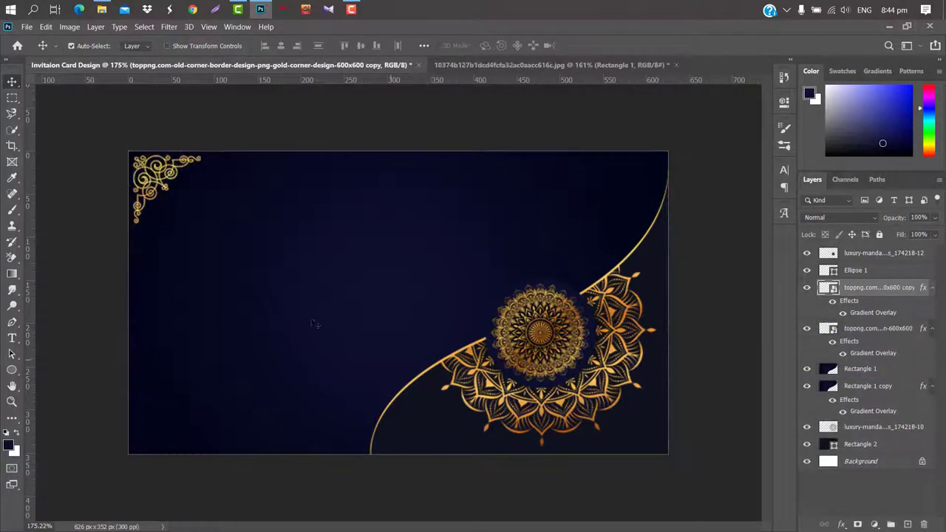
- Rotate the ornament copy 180°, flip it horizontally, and place it bottom-left
{"action": "key", "text": "ctrl+t"}
{"action": "right_click", "coordinate": [178, 176]}
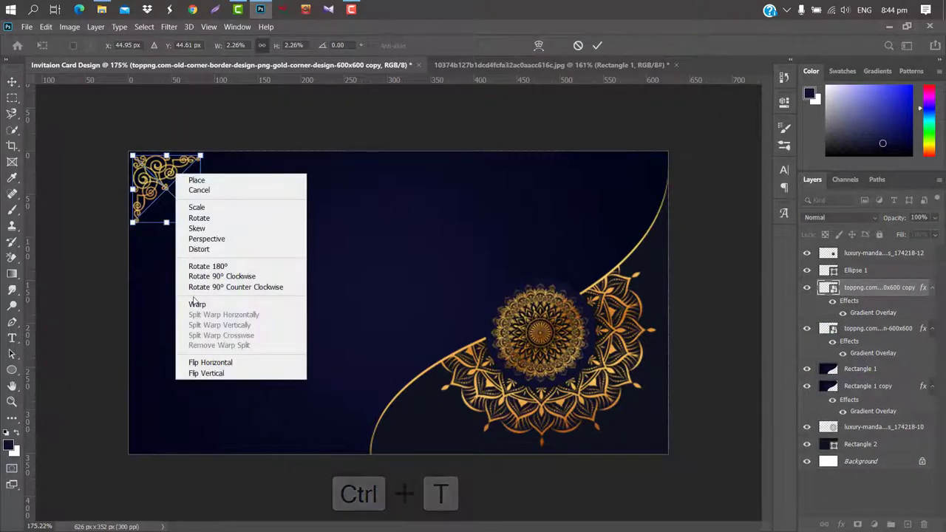
{"action": "left_click", "coordinate": [233, 269]}
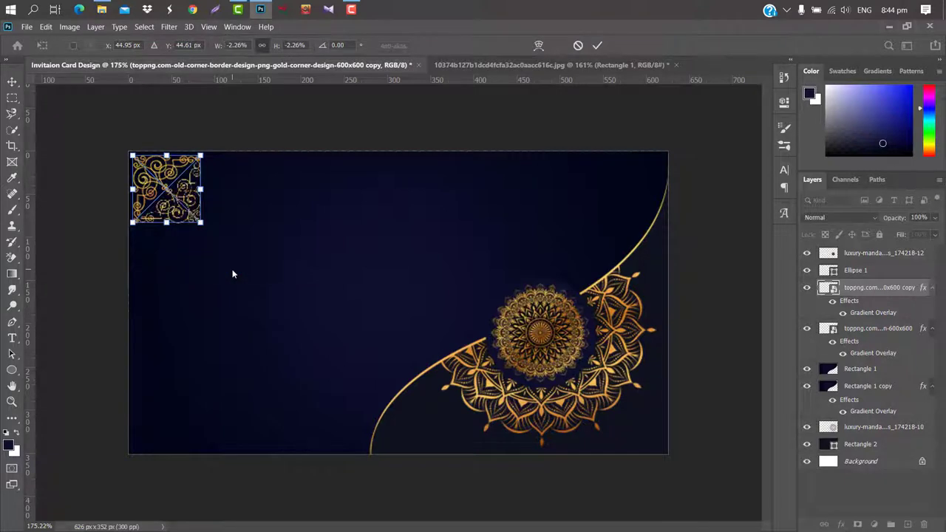
{"action": "left_click_drag", "start_coordinate": [187, 188], "coordinate": [189, 354]}
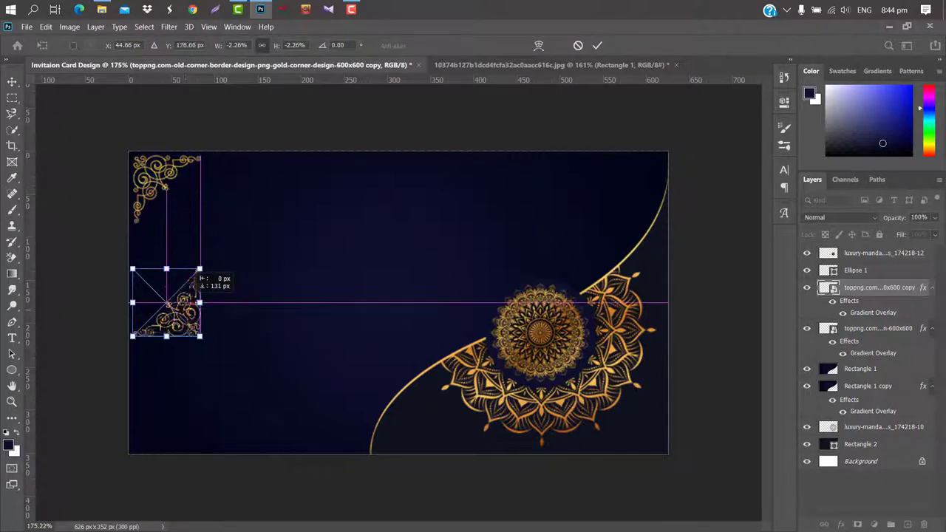
{"action": "right_click", "coordinate": [188, 353]}
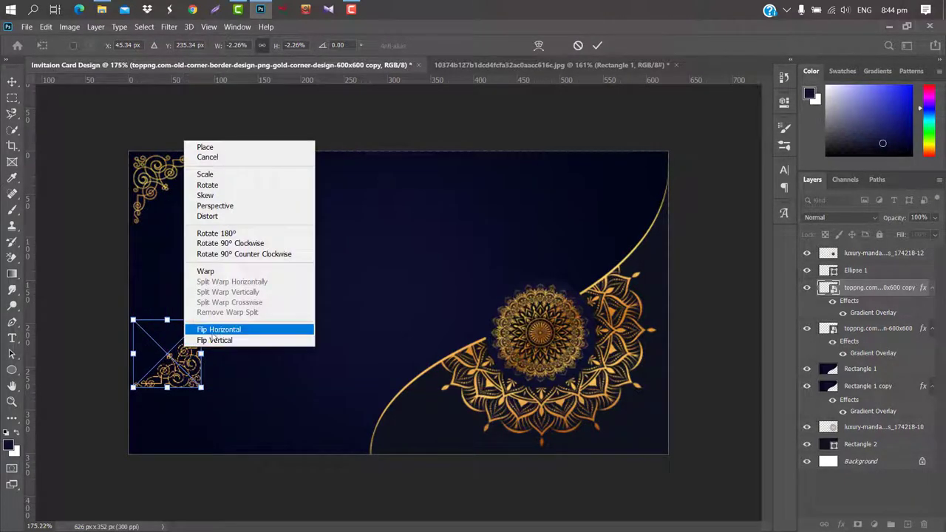
{"action": "left_click", "coordinate": [213, 330]}
{"action": "left_click_drag", "start_coordinate": [190, 361], "coordinate": [190, 422]}
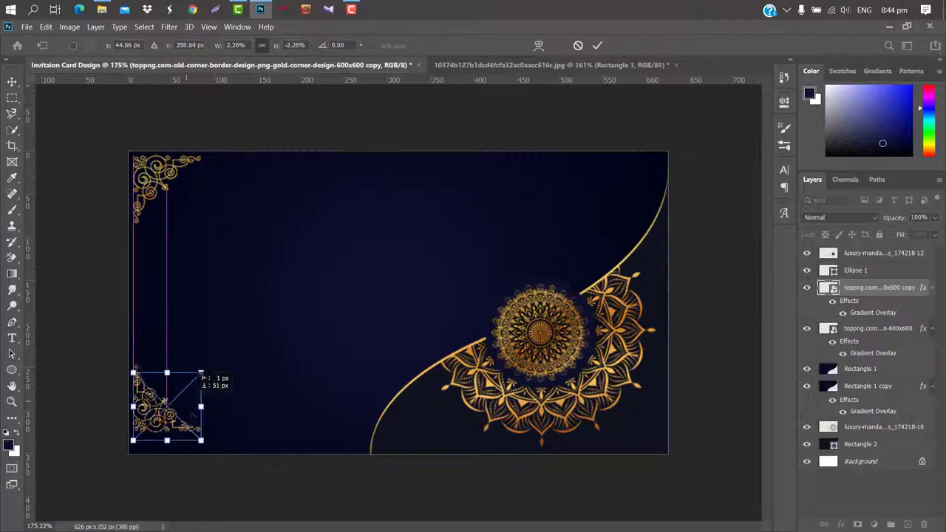
{"action": "left_click", "coordinate": [597, 46]}
- Fit the card in the window and confirm Rectangle 2's fill colour
{"action": "key", "text": "ctrl+0"}
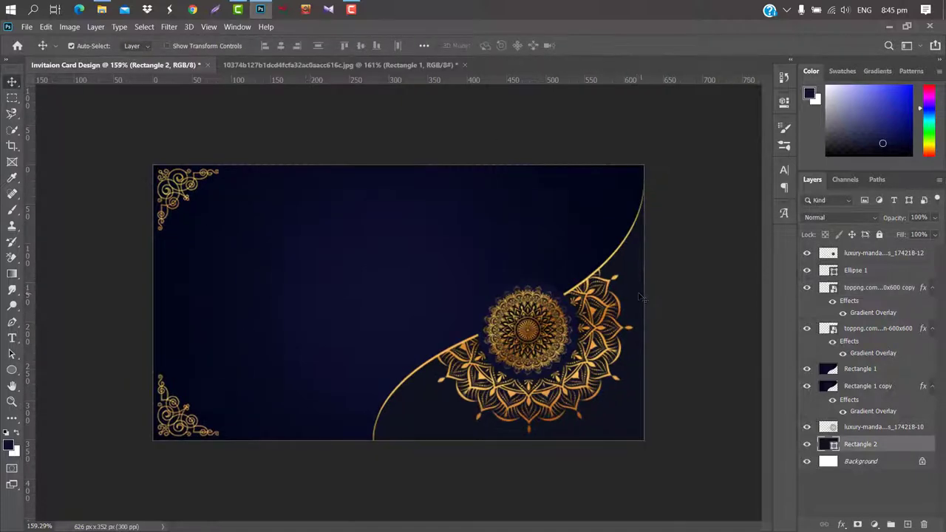
{"action": "double_click", "coordinate": [834, 446]}
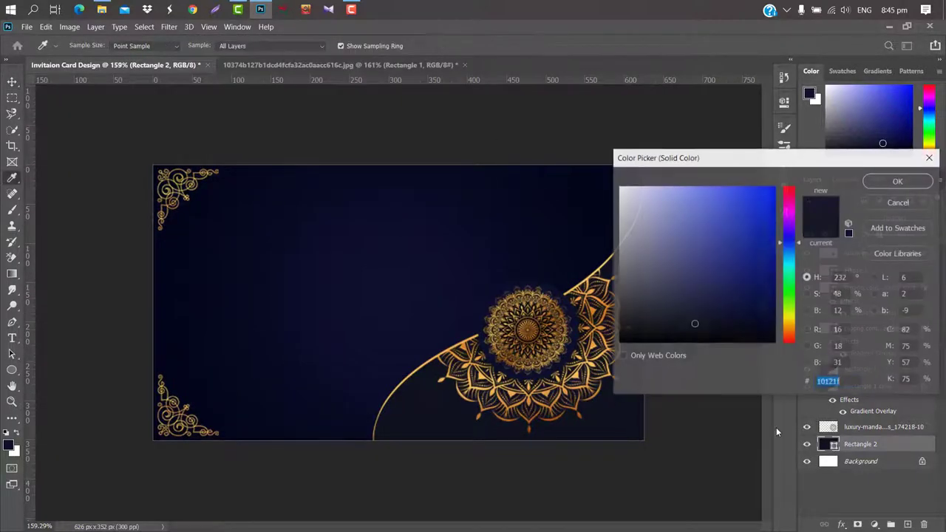
{"action": "left_click", "coordinate": [895, 180]}
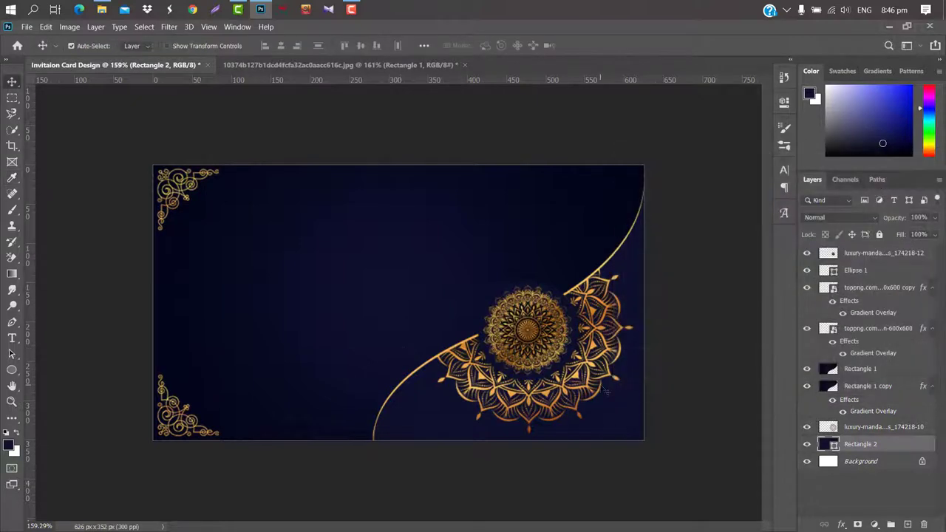
- Add a 14 px drop shadow to the Rectangle 1 copy layer, adjusting angle and softness
{"action": "left_click", "coordinate": [611, 271]}
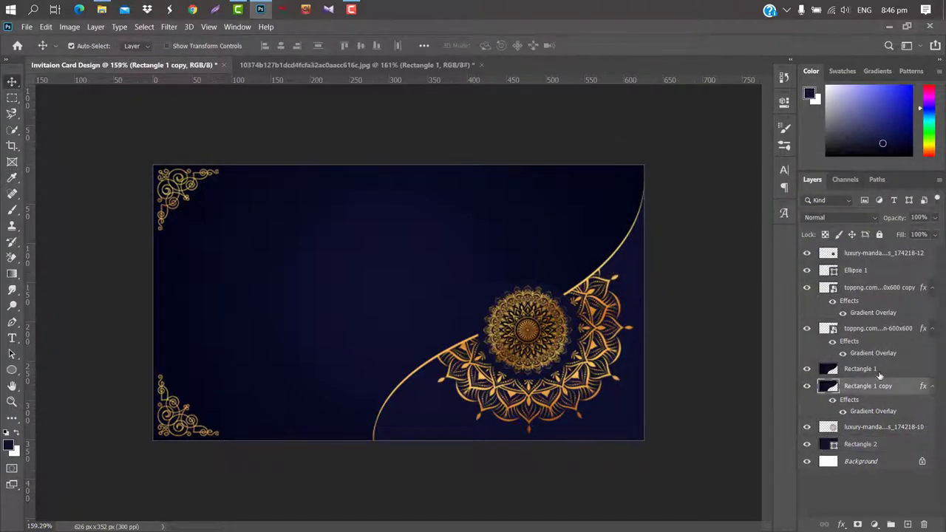
{"action": "double_click", "coordinate": [909, 386]}
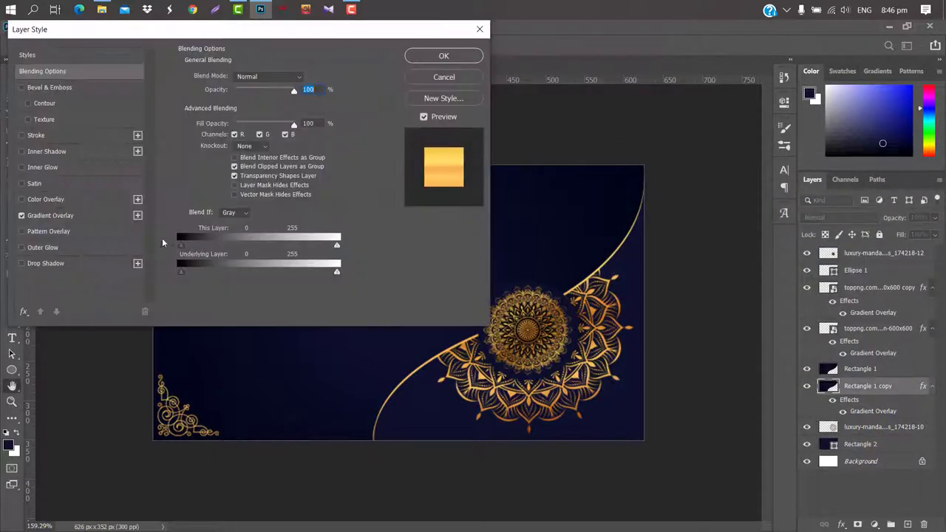
{"action": "left_click", "coordinate": [74, 264]}
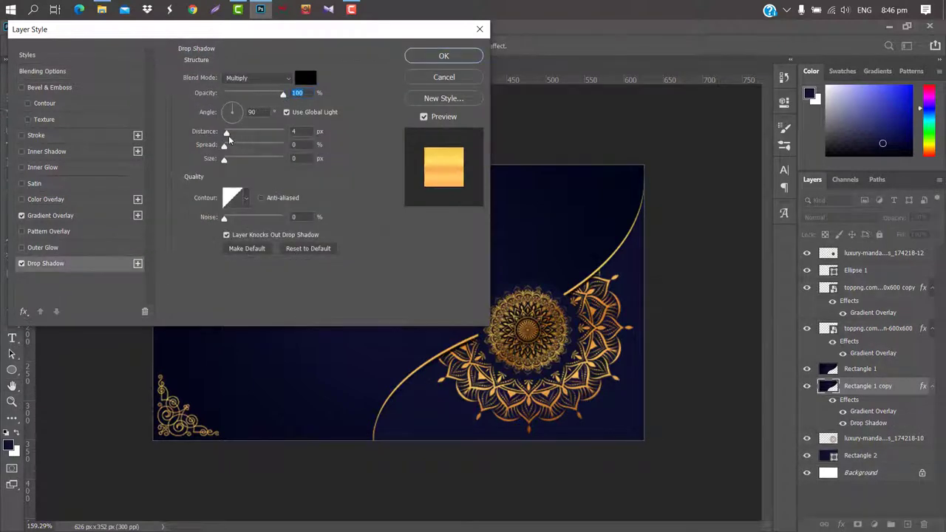
{"action": "mouse_move", "coordinate": [229, 139]}
{"action": "left_mouse_down"}
{"action": "mouse_move", "coordinate": [241, 159]}
{"action": "mouse_move", "coordinate": [228, 108]}
{"action": "left_mouse_up"}
{"action": "left_click", "coordinate": [232, 106]}
{"action": "left_click_drag", "start_coordinate": [241, 160], "coordinate": [238, 163]}
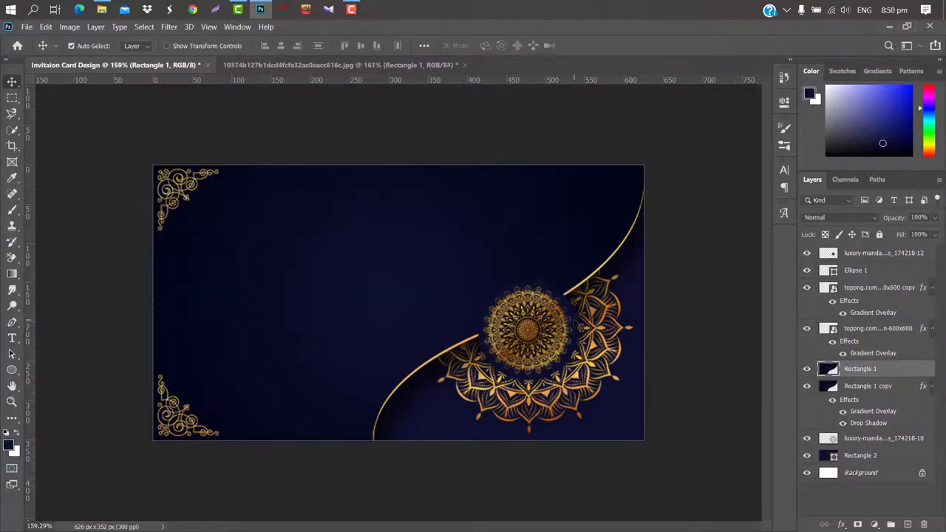
- Add drop shadows to the Ellipse 1 layer and the top mandala layer
{"action": "left_click", "coordinate": [856, 270]}
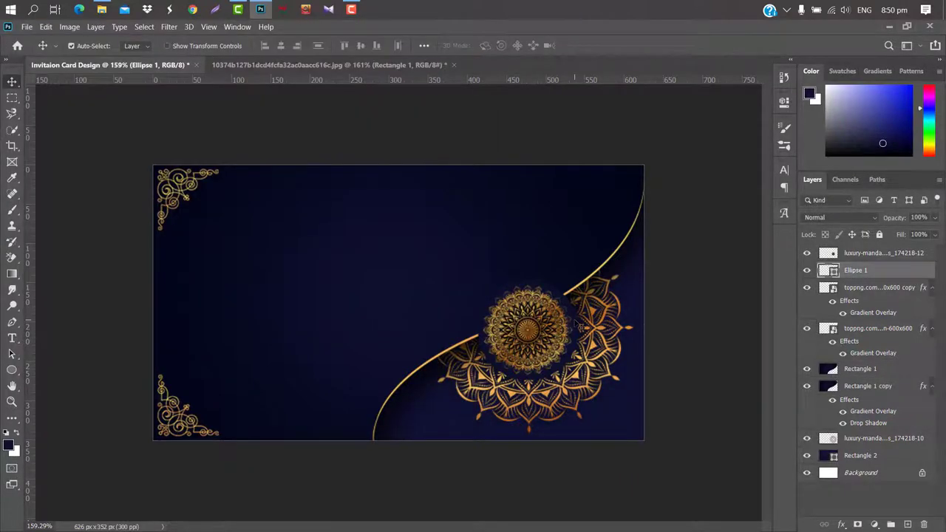
{"action": "double_click", "coordinate": [900, 270]}
{"action": "left_click", "coordinate": [103, 265]}
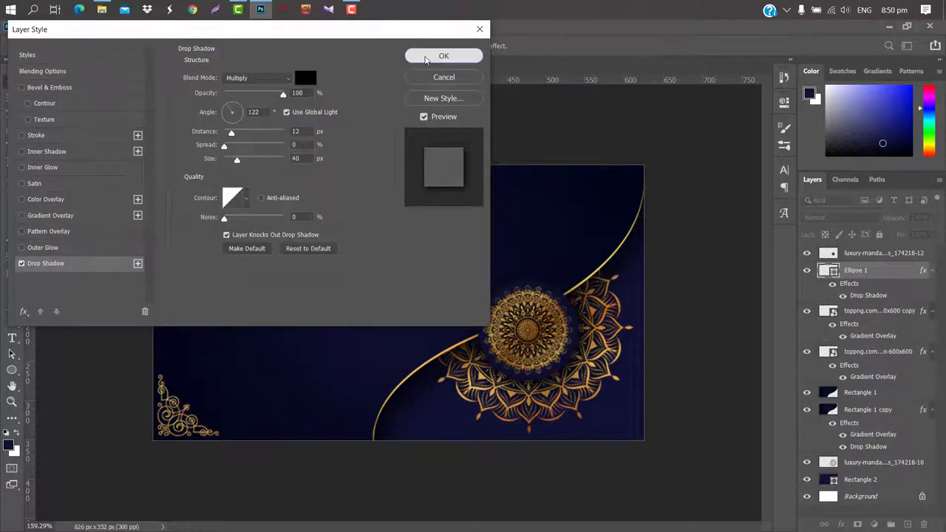
{"action": "left_click", "coordinate": [443, 56]}
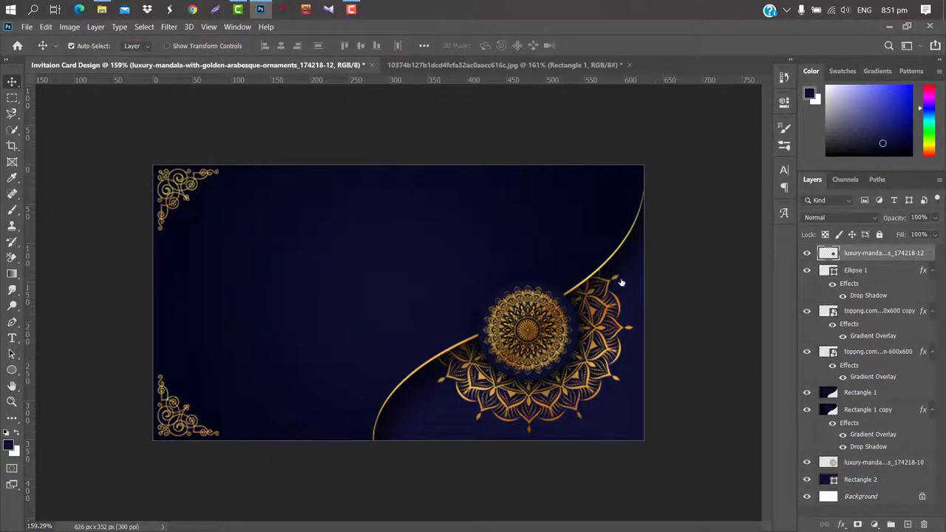
{"action": "double_click", "coordinate": [547, 285]}
{"action": "left_click", "coordinate": [89, 264]}
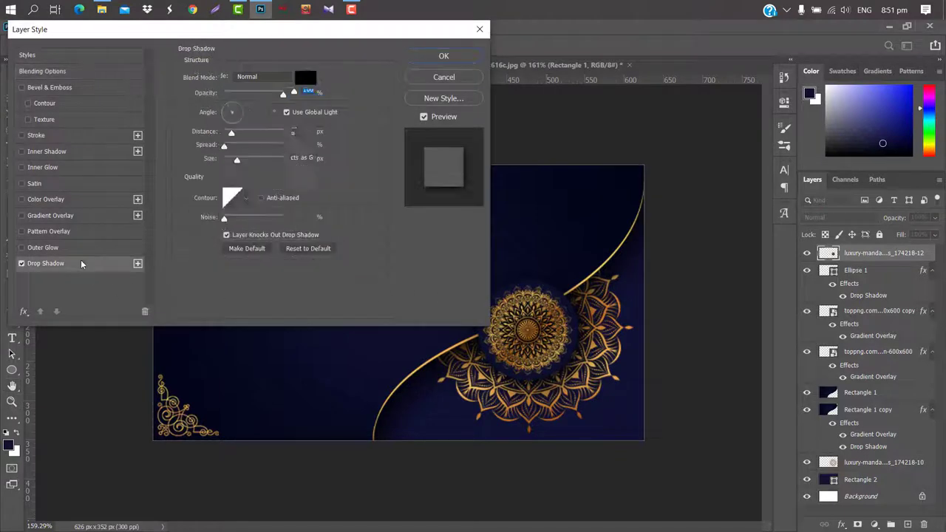
{"action": "left_click", "coordinate": [444, 55]}
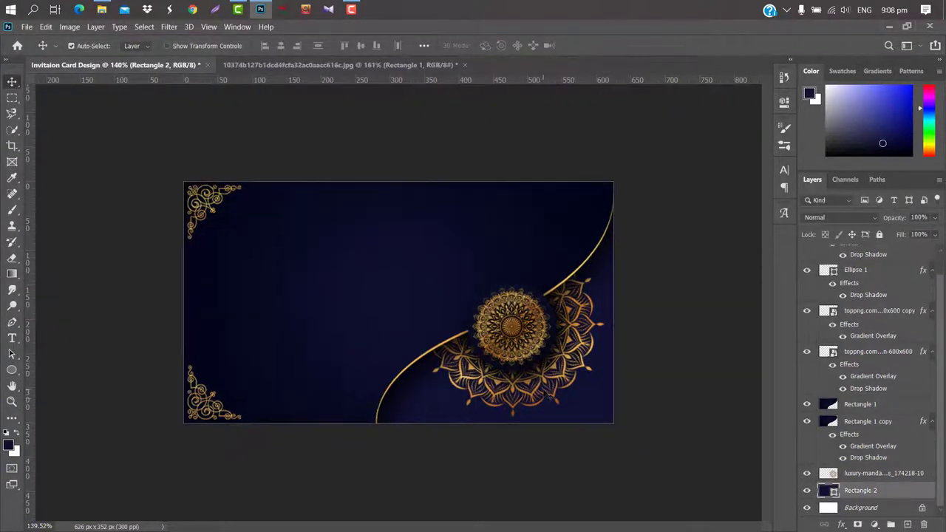
{"action": "mouse_move", "coordinate": [101, 9]}
{"action": "mouse_move", "coordinate": [260, 9]}
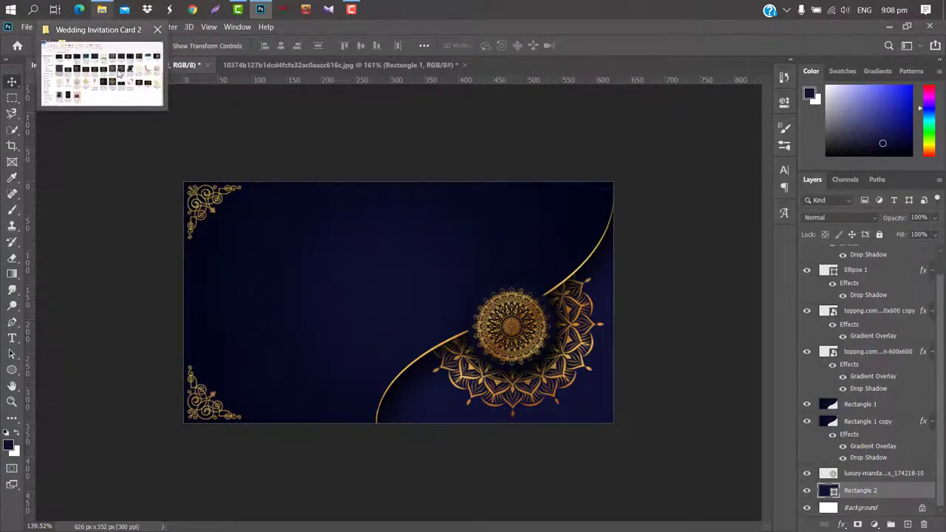
- Place the elegant black ornamental flower image on the card behind the right-side mandala
{"action": "left_click", "coordinate": [118, 74]}
{"action": "left_click", "coordinate": [269, 45]}
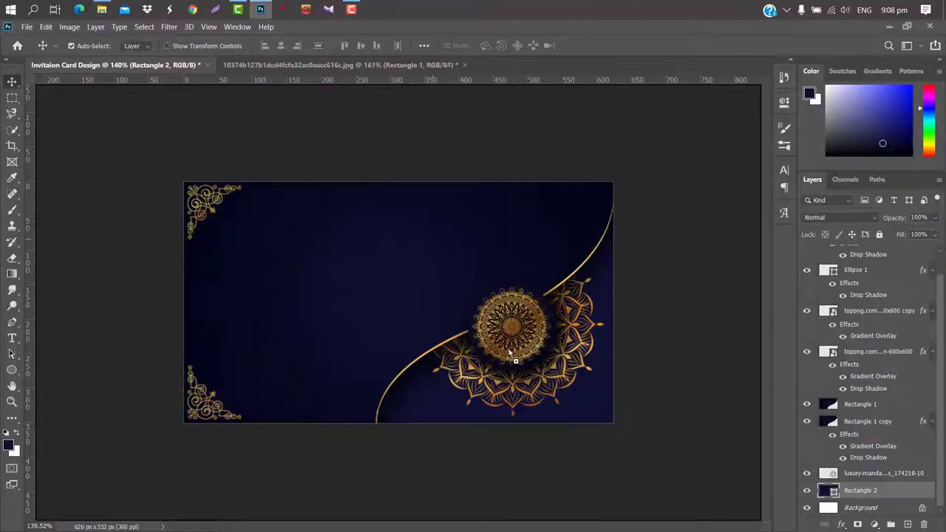
{"action": "left_click_drag", "start_coordinate": [511, 355], "coordinate": [529, 289]}
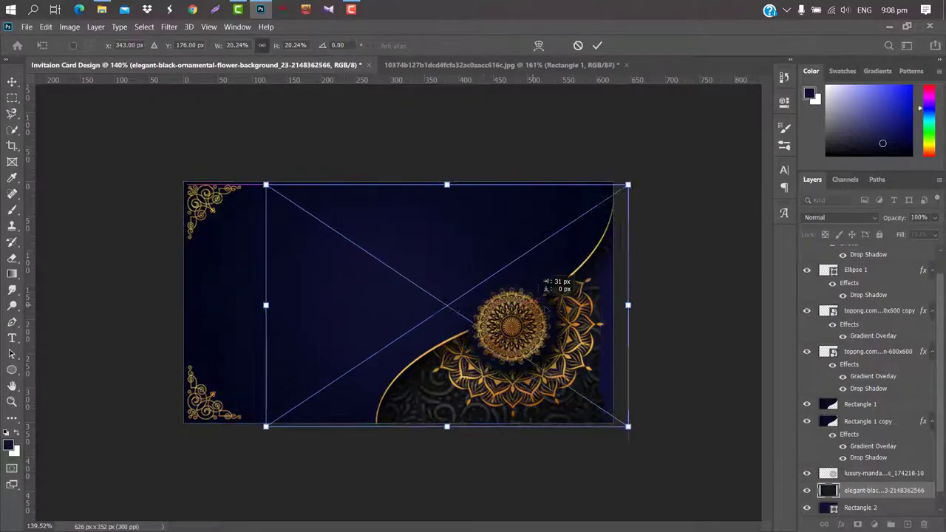
{"action": "left_click", "coordinate": [597, 45]}
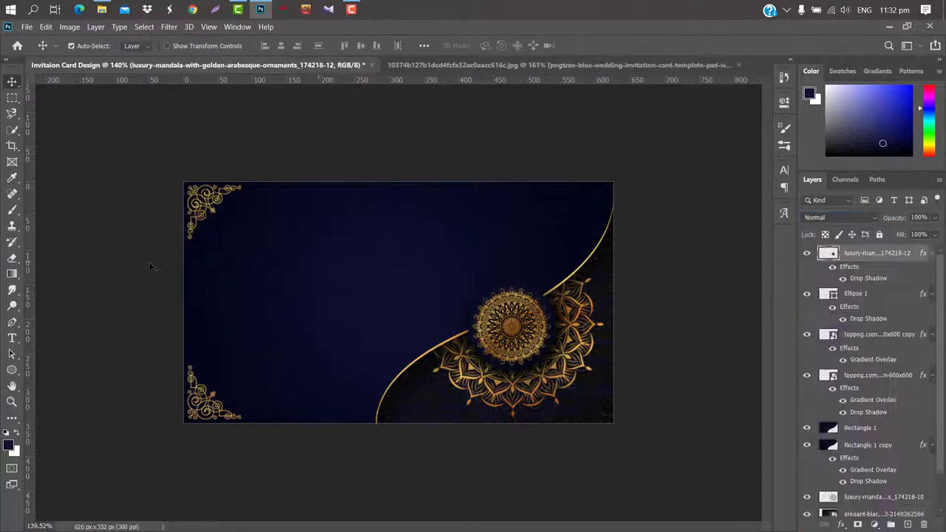
- Add the text 'Wedding Invitation' near the top of the card
{"action": "left_click", "coordinate": [12, 338]}
{"action": "left_click", "coordinate": [246, 224]}
{"action": "key", "text": "BackSpace"}
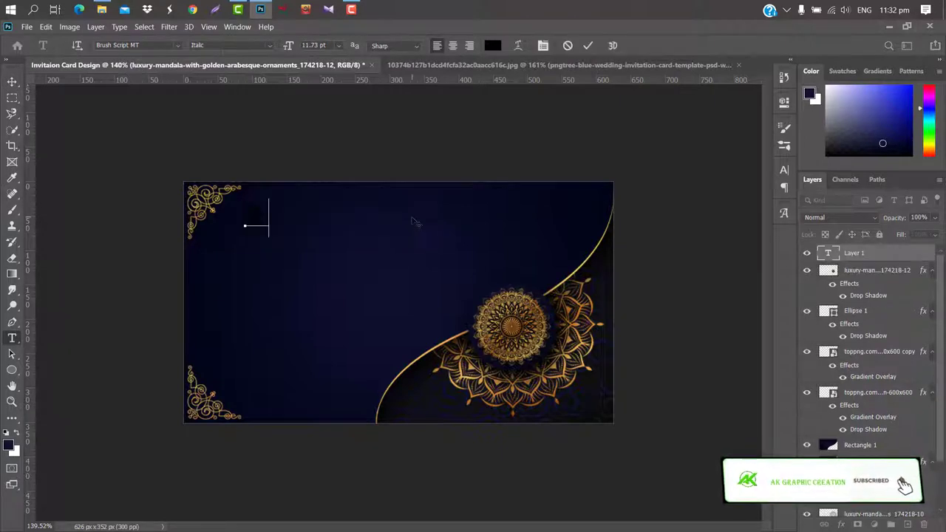
{"action": "type", "text": "Wedding"}
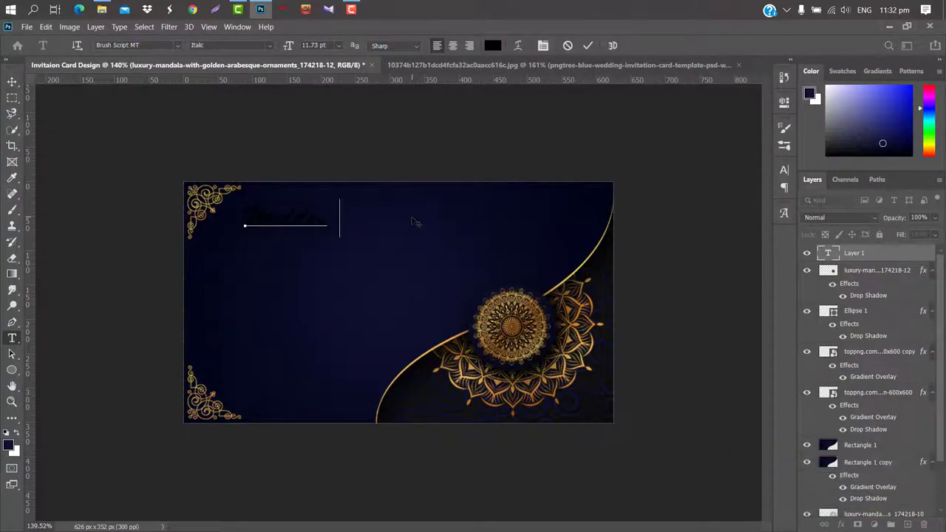
{"action": "type", "text": " Invitation"}
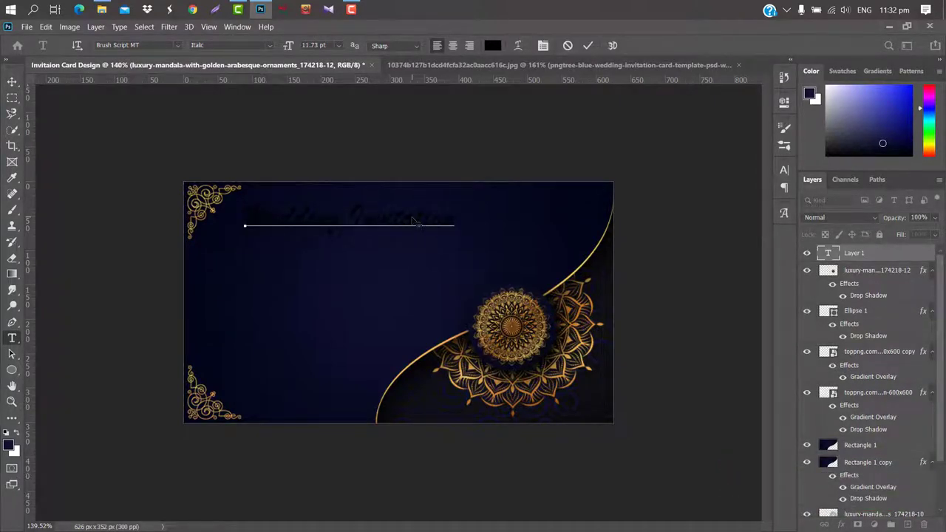
{"action": "left_click", "coordinate": [588, 45]}
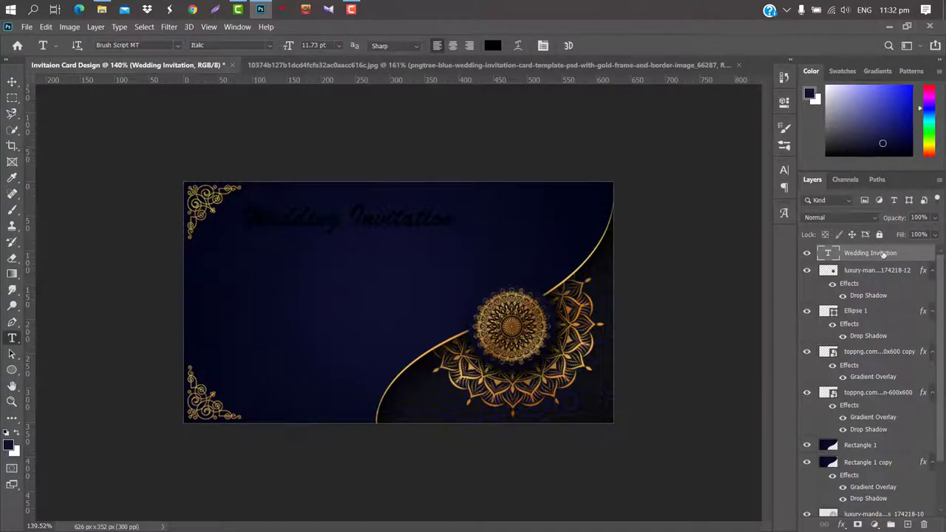
- Give the title a gold Gradient Overlay and enlarge it to about 108%
{"action": "double_click", "coordinate": [883, 253]}
{"action": "left_click", "coordinate": [492, 250]}
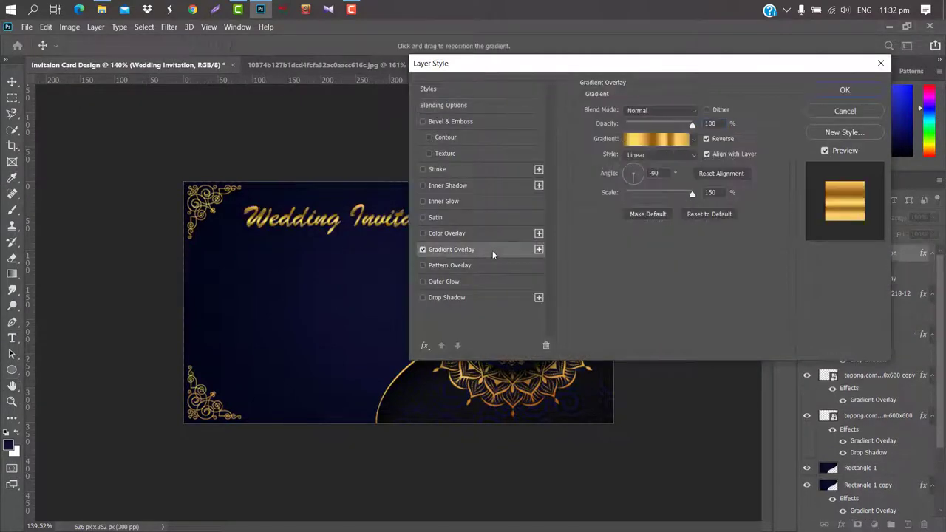
{"action": "left_click", "coordinate": [831, 94]}
{"action": "left_click", "coordinate": [784, 170]}
{"action": "left_click", "coordinate": [711, 188]}
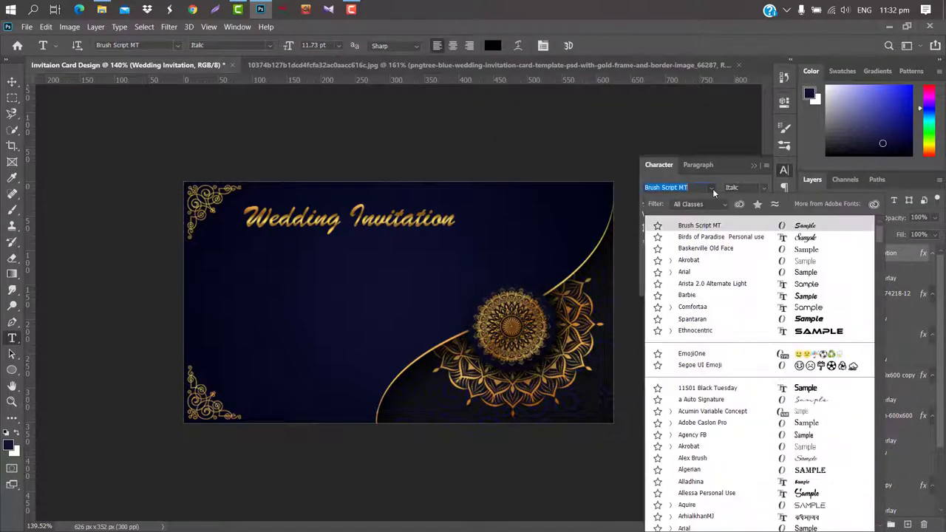
{"action": "key", "text": "Escape"}
{"action": "key", "text": "ctrl+t"}
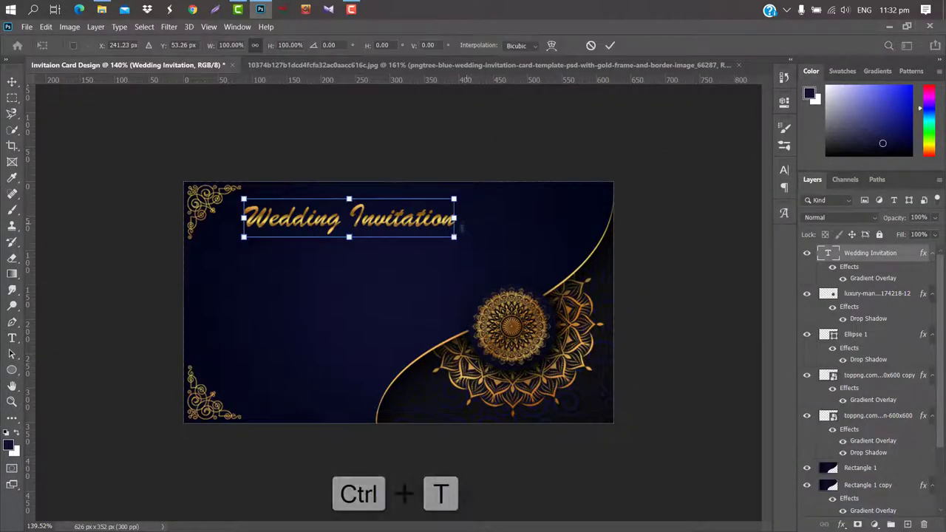
{"action": "left_click_drag", "start_coordinate": [456, 218], "coordinate": [473, 218]}
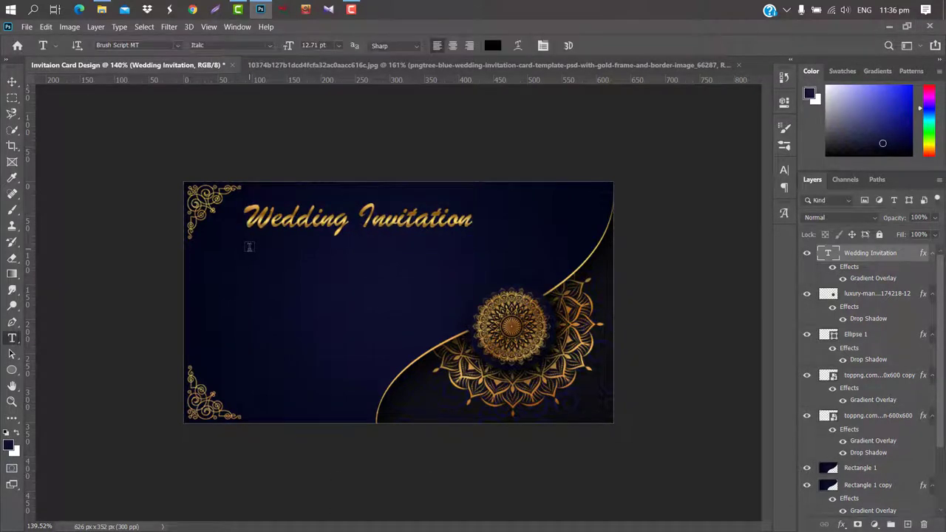
- Type the subtitle 'Together With There Family' below the title
{"action": "left_click", "coordinate": [249, 247]}
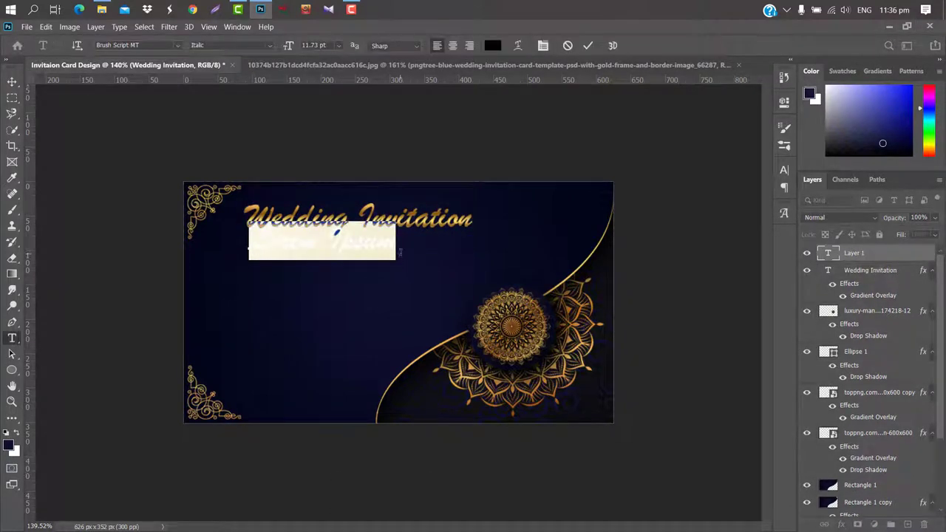
{"action": "key", "text": "BackSpace"}
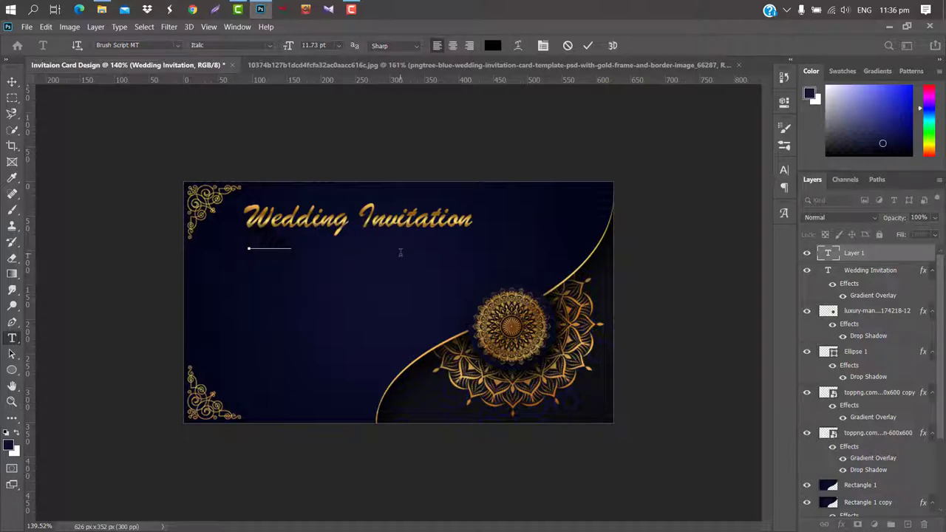
{"action": "type", "text": "ve"}
{"action": "type", "text": "the Wed"}
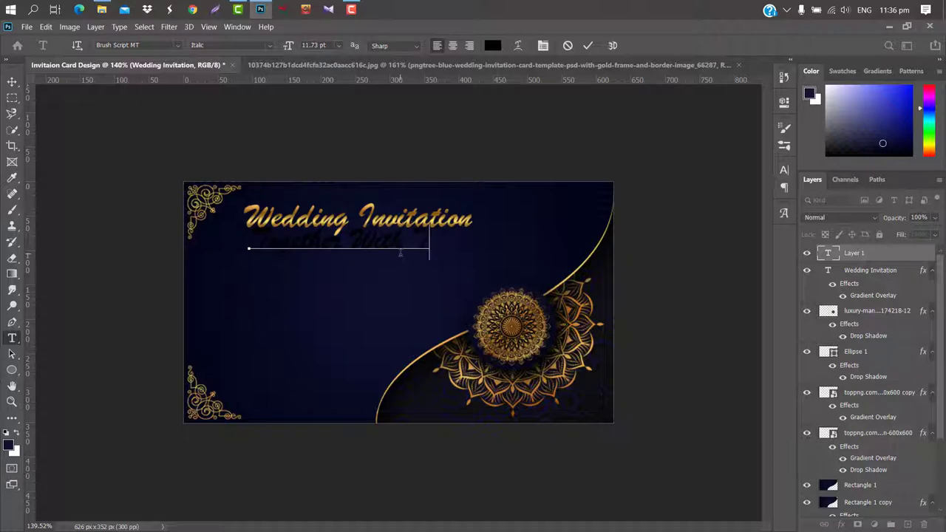
{"action": "type", "text": "ese who"}
{"action": "type", "text": " a"}
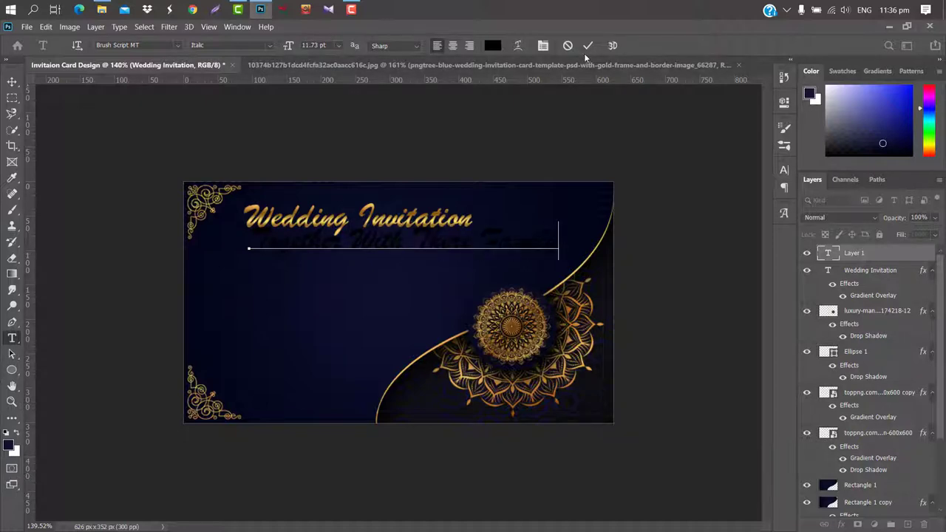
{"action": "left_click", "coordinate": [588, 45]}
- Set the subtitle font to Arial and its colour to white (ffffff)
{"action": "left_click", "coordinate": [784, 170]}
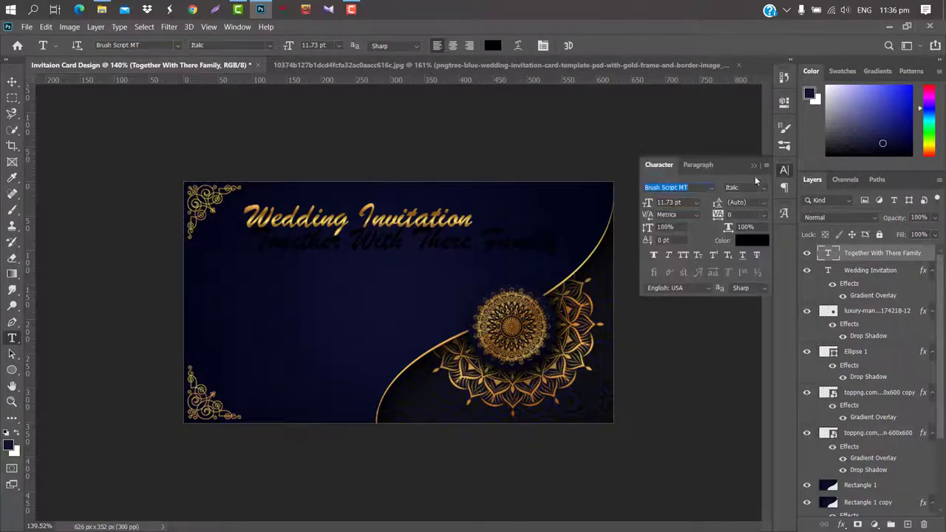
{"action": "left_click", "coordinate": [714, 189]}
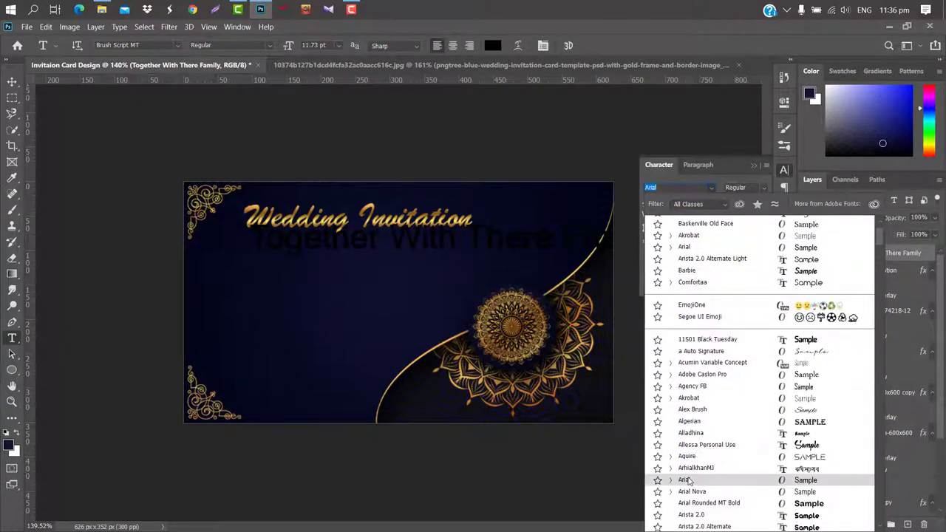
{"action": "left_click", "coordinate": [691, 295]}
{"action": "left_click", "coordinate": [752, 241]}
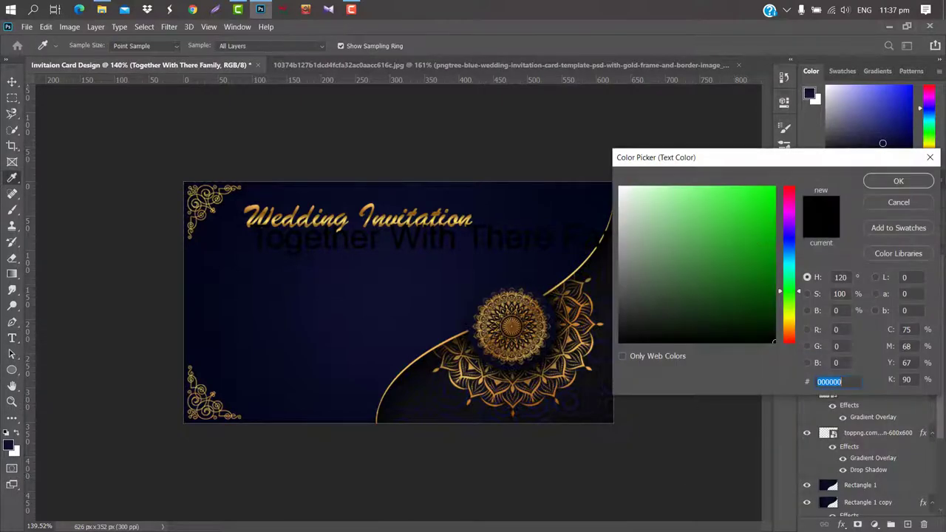
{"action": "type", "text": "ffffff"}
{"action": "left_click", "coordinate": [909, 184]}
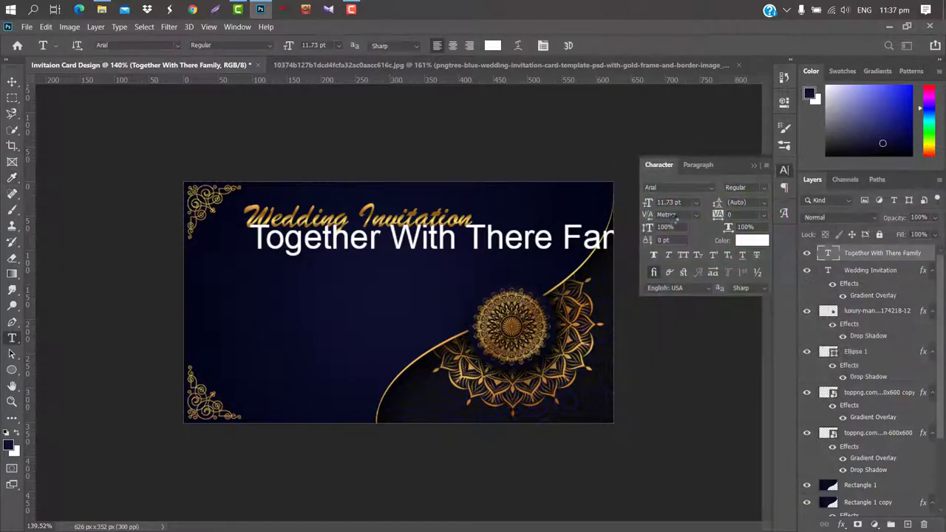
- Shrink the subtitle to fit under the title and widen its letter spacing
{"action": "key", "text": "ctrl+t"}
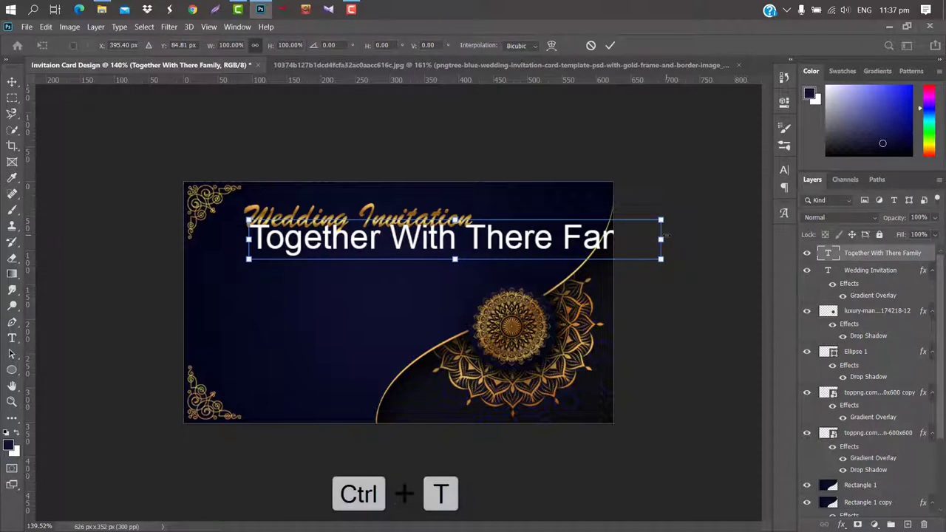
{"action": "left_click_drag", "start_coordinate": [656, 259], "coordinate": [396, 245]}
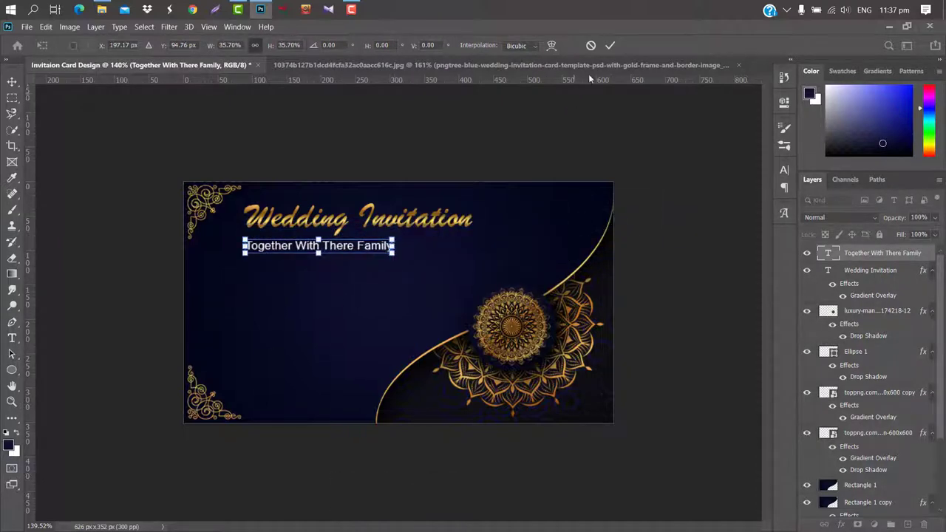
{"action": "left_click", "coordinate": [610, 45]}
{"action": "left_click", "coordinate": [784, 170]}
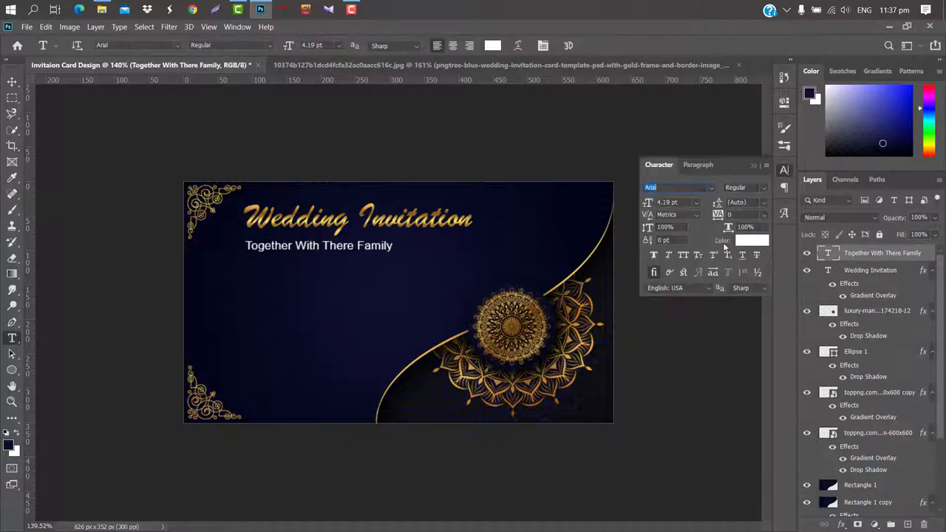
{"action": "left_click_drag", "start_coordinate": [717, 215], "coordinate": [753, 181]}
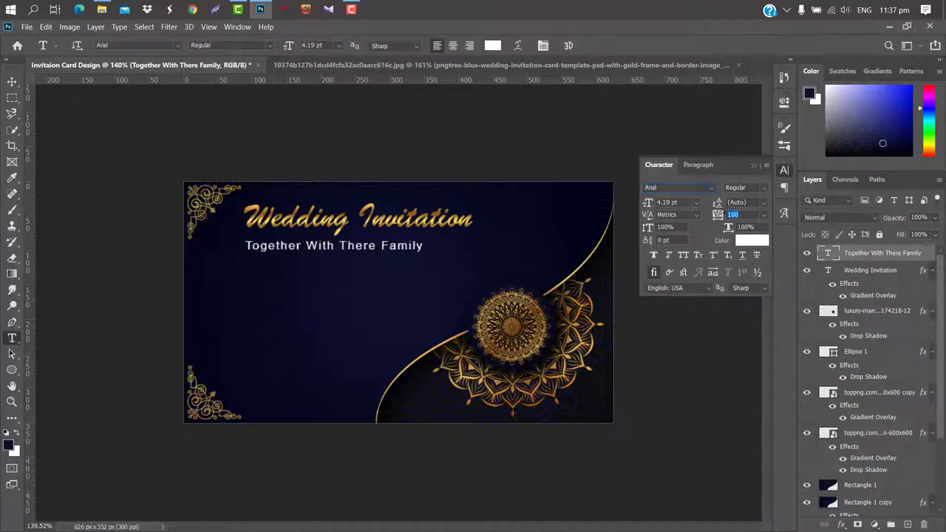
- Give the subtitle a lighter gold gradient preset overlay and nudge it right
{"action": "left_click", "coordinate": [754, 166]}
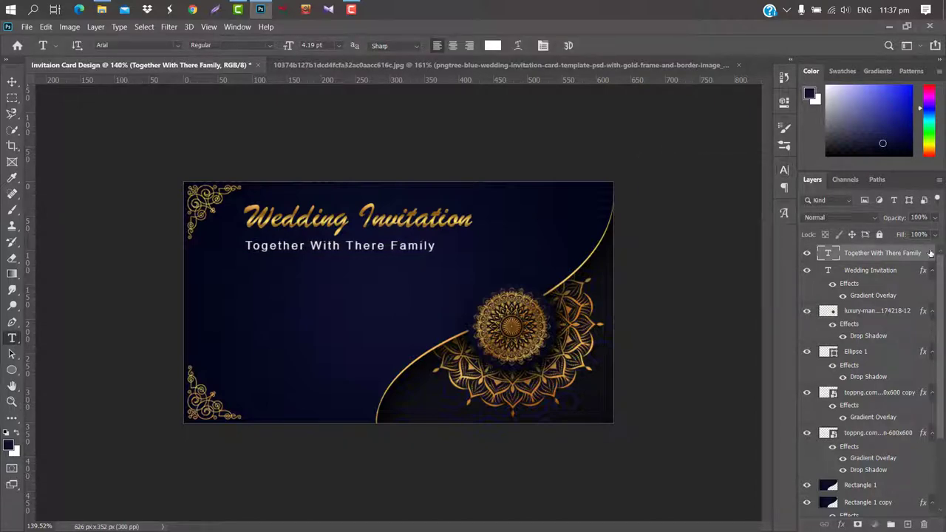
{"action": "double_click", "coordinate": [930, 254]}
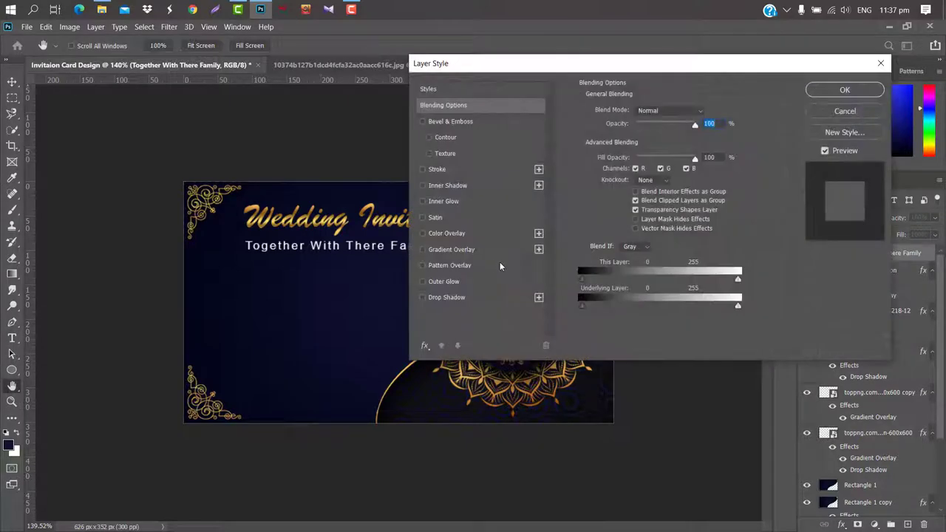
{"action": "left_click", "coordinate": [493, 250]}
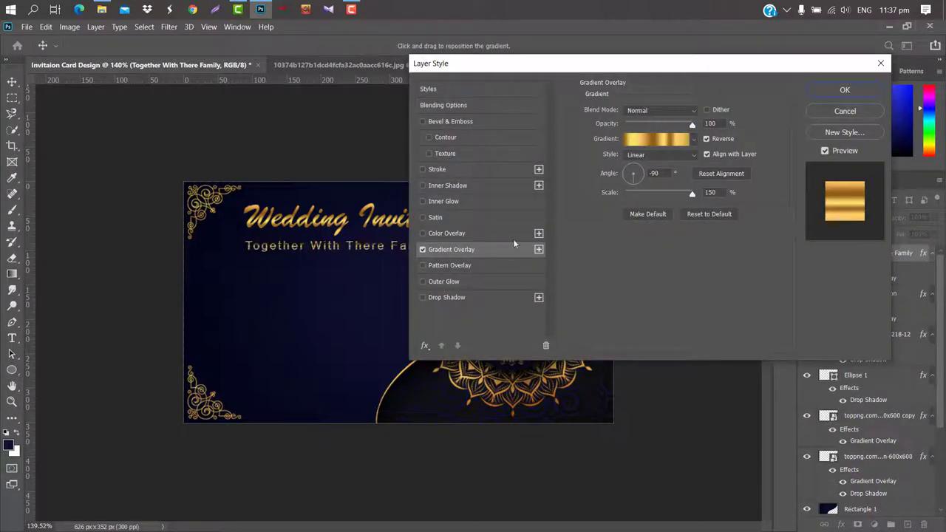
{"action": "left_click", "coordinate": [695, 140]}
{"action": "left_click", "coordinate": [644, 165]}
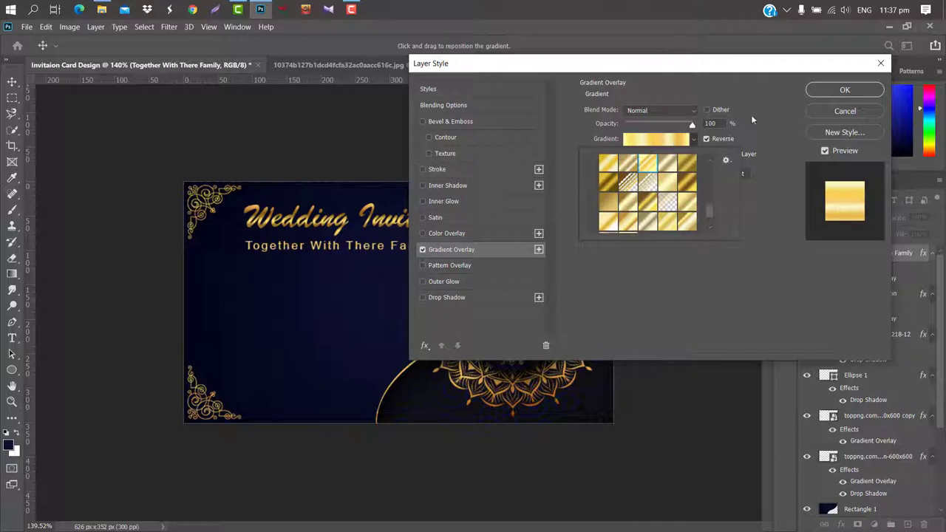
{"action": "left_click", "coordinate": [845, 88]}
{"action": "left_click", "coordinate": [845, 88]}
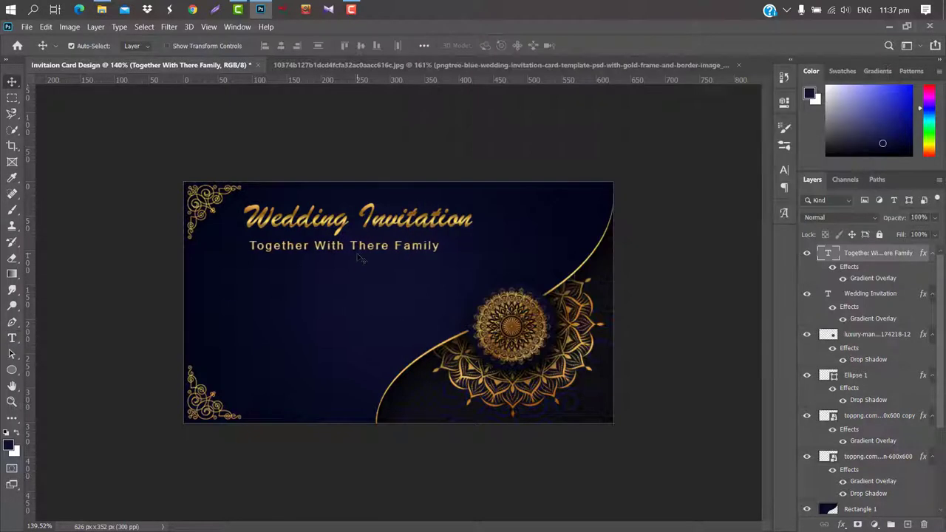
{"action": "key", "text": "Right"}
{"action": "key", "text": "Right"}
{"action": "key", "text": "Right"}
{"action": "key", "text": "Right"}
{"action": "key", "text": "Right"}
{"action": "key", "text": "Right"}
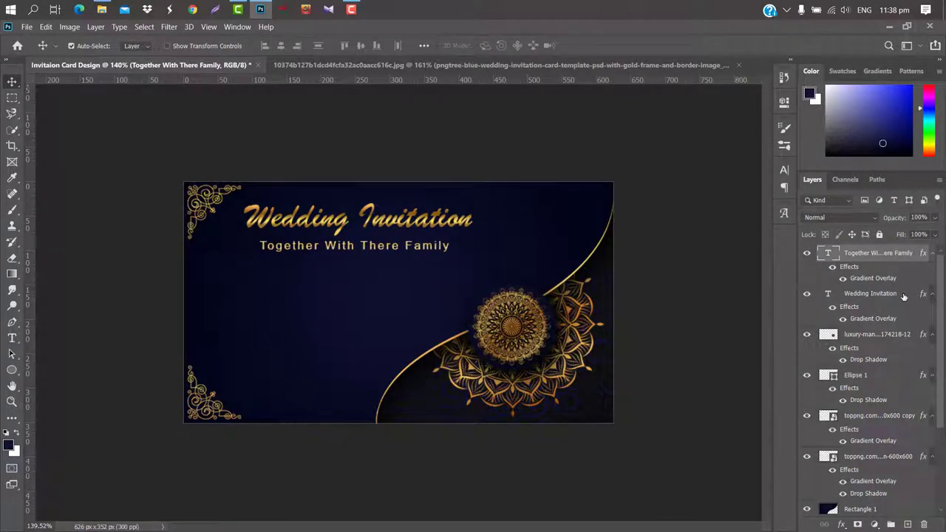
- Move the title and subtitle together slightly left and down
{"action": "left_click", "coordinate": [871, 293], "text": "ctrl"}
{"action": "key", "text": "ctrl+t"}
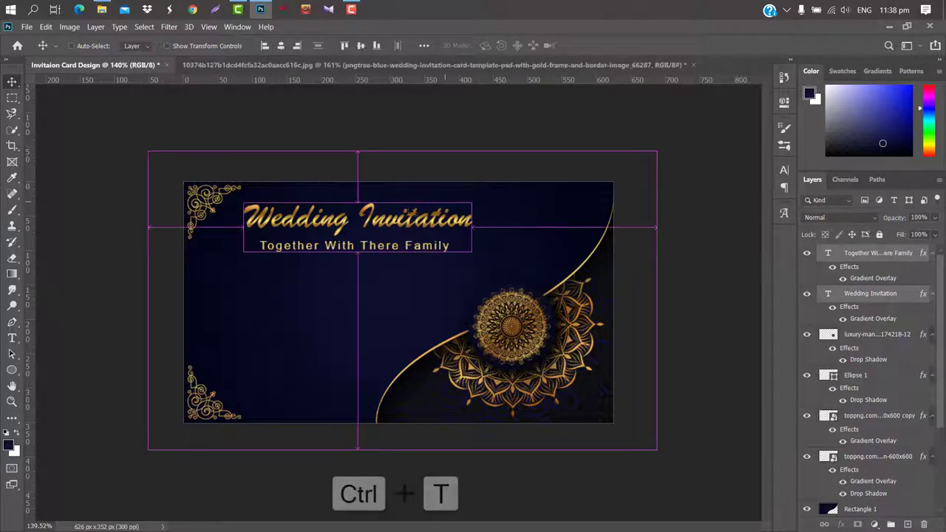
{"action": "left_click_drag", "start_coordinate": [373, 214], "coordinate": [355, 224]}
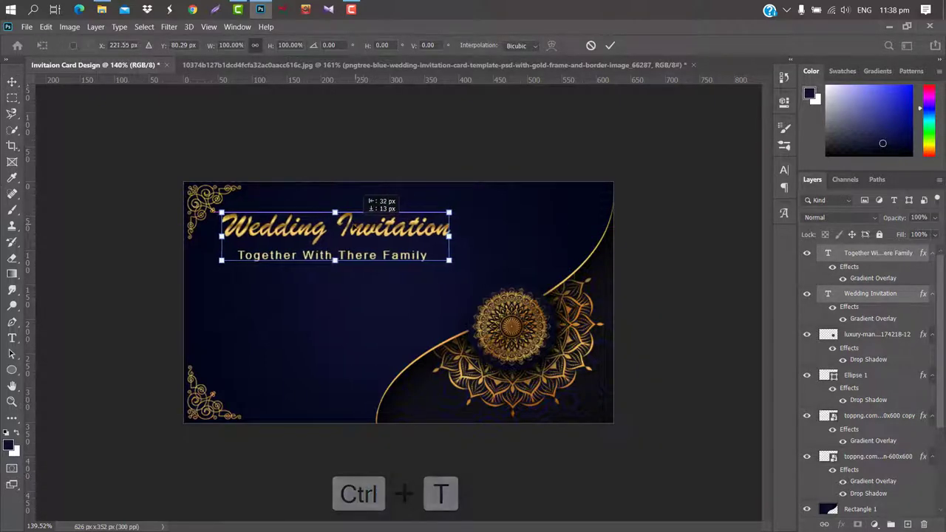
{"action": "left_click", "coordinate": [610, 45]}
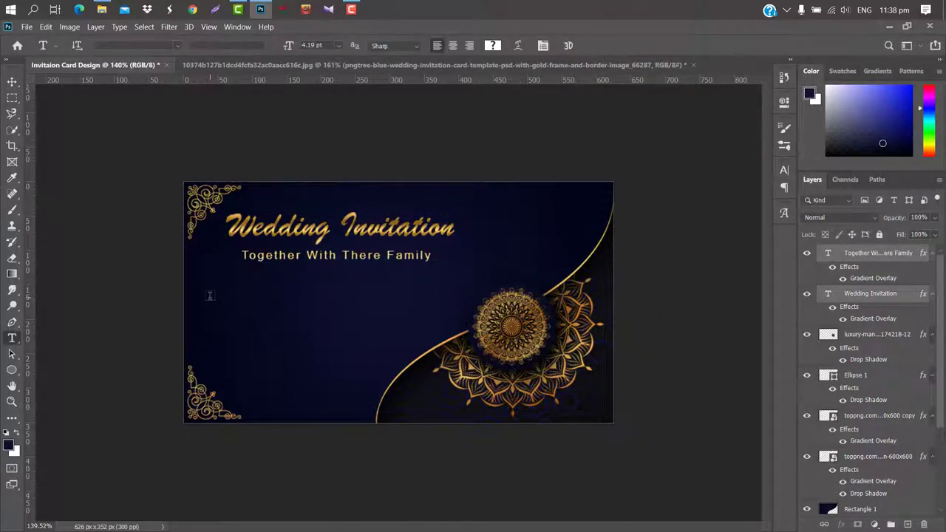
- Type the couple's names below the subtitle and colour them white (ffffff)
{"action": "left_click", "coordinate": [209, 296]}
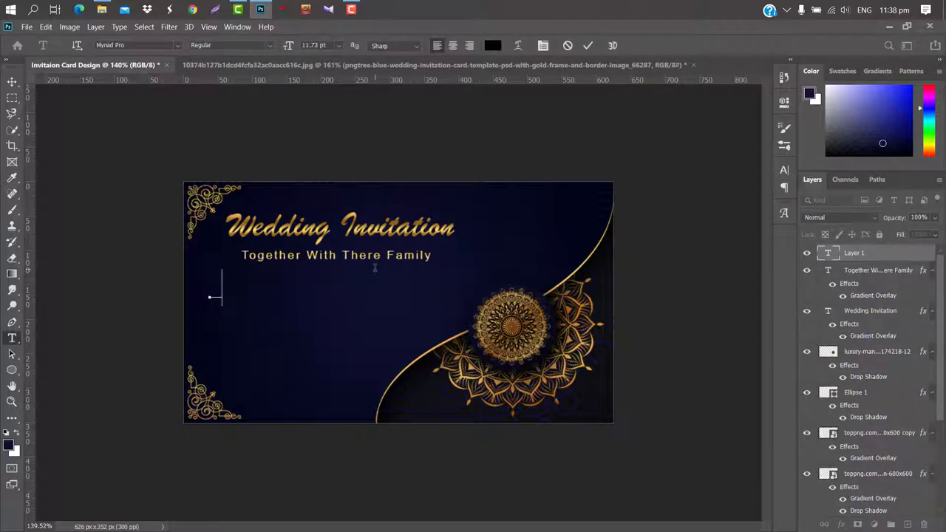
{"action": "type", "text": "Sara"}
{"action": "type", "text": "h & Ros"}
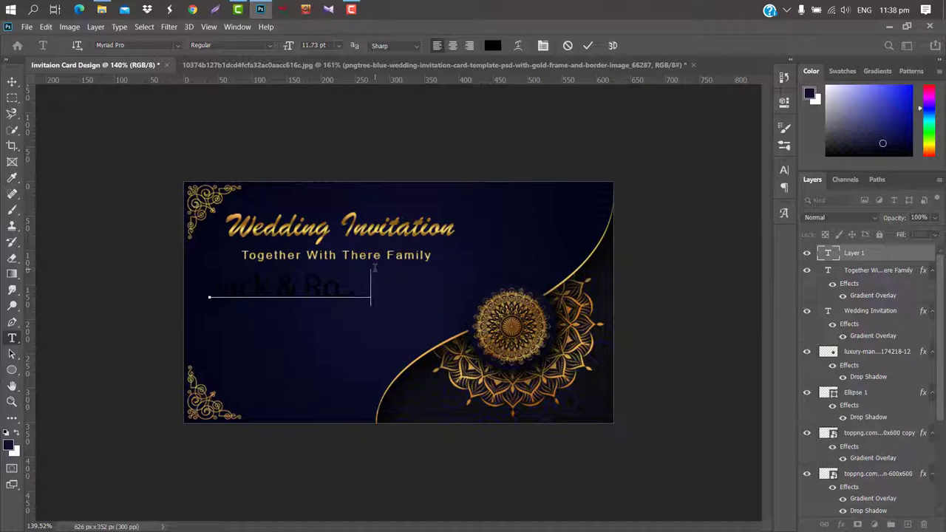
{"action": "type", "text": "e"}
{"action": "left_click", "coordinate": [590, 45]}
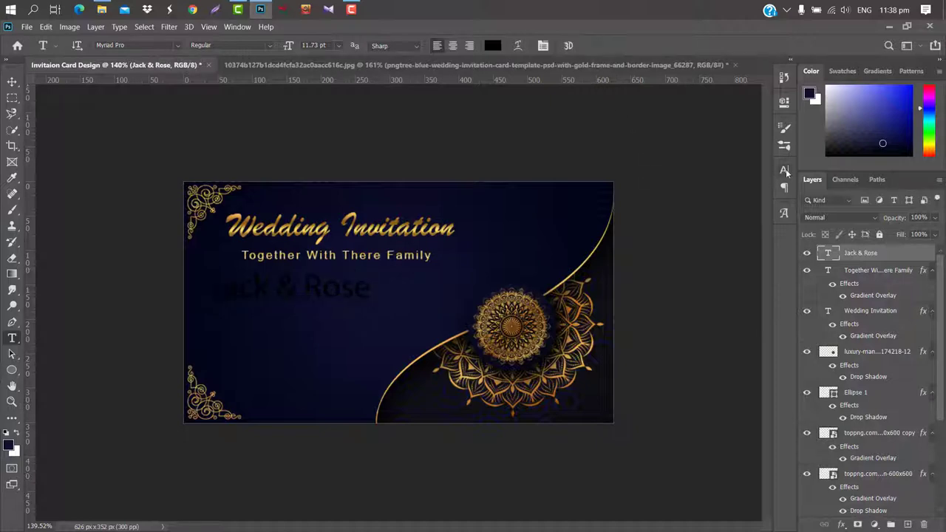
{"action": "left_click", "coordinate": [543, 45]}
{"action": "left_click", "coordinate": [754, 244]}
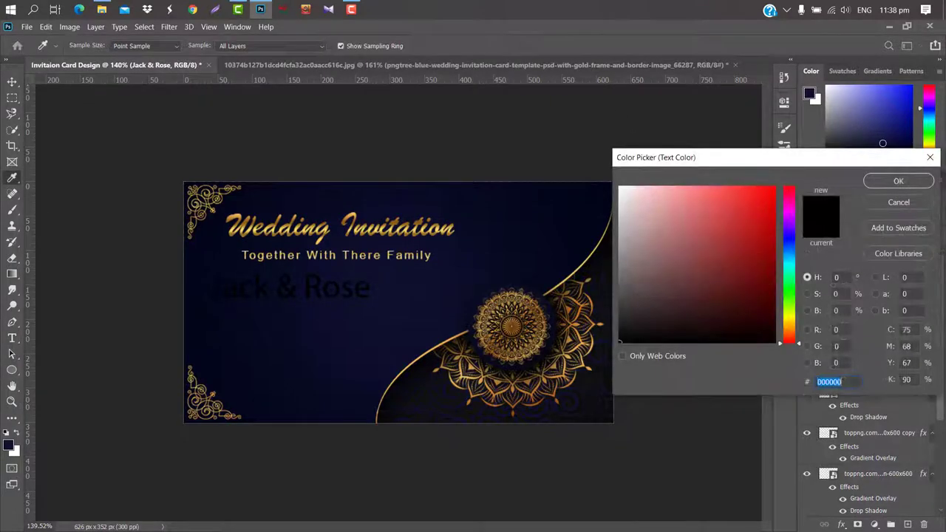
{"action": "type", "text": "ffffff"}
{"action": "left_click", "coordinate": [896, 182]}
- Set the names in Birds of Paradise font with a gold Gradient Overlay
{"action": "left_click", "coordinate": [710, 186]}
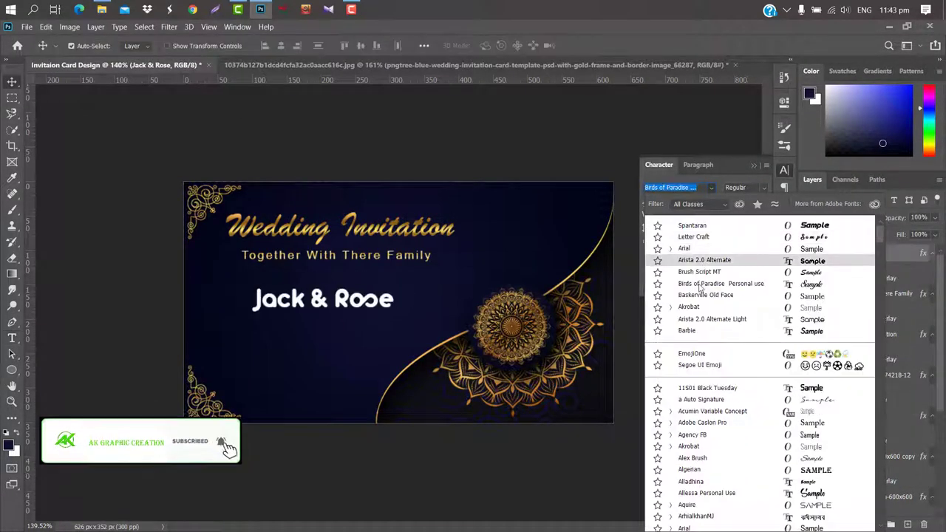
{"action": "left_click", "coordinate": [700, 287]}
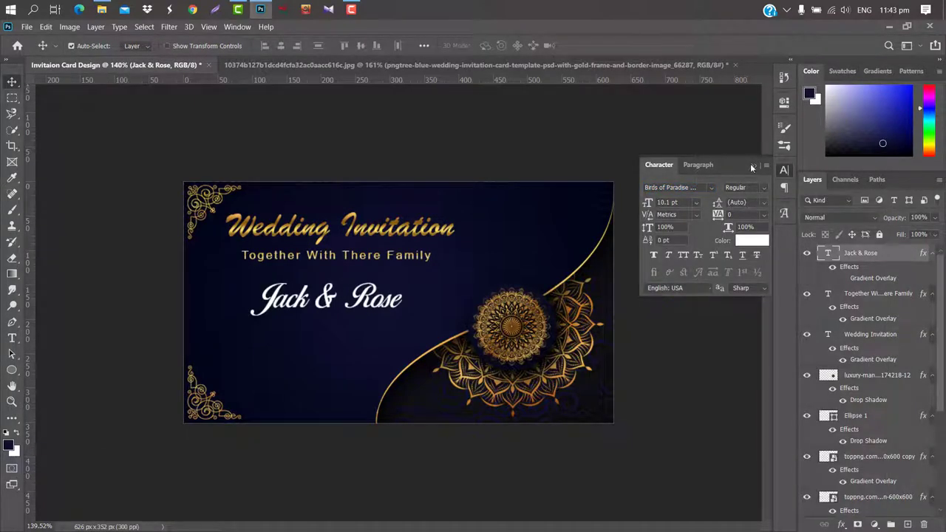
{"action": "double_click", "coordinate": [910, 257]}
{"action": "left_click", "coordinate": [539, 234]}
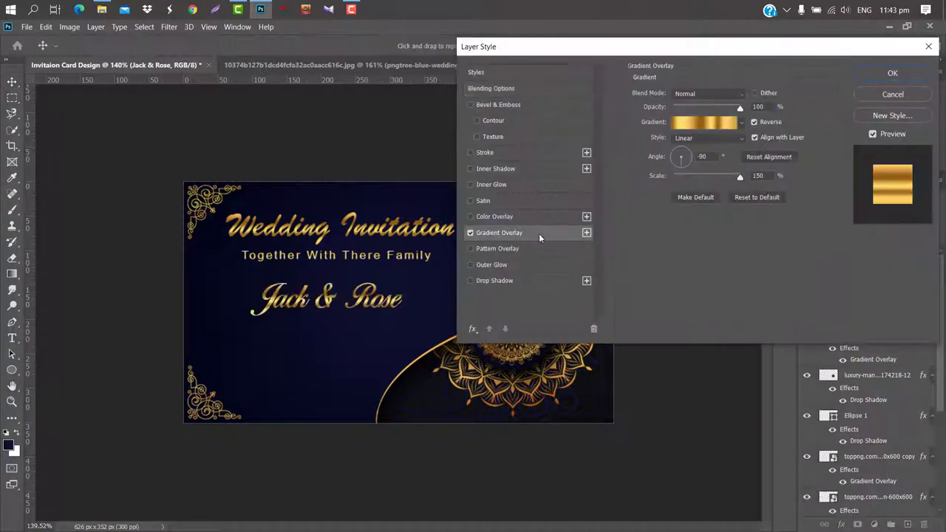
{"action": "left_click", "coordinate": [887, 73]}
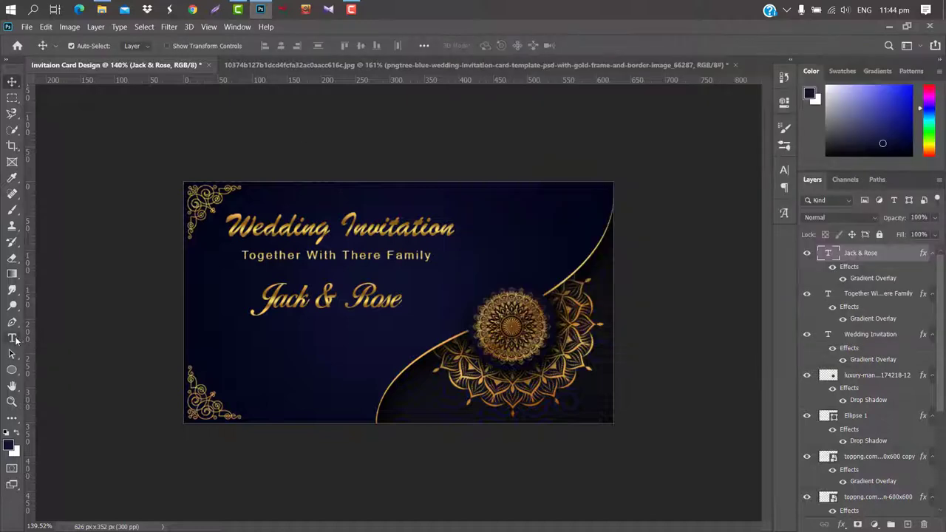
- Add the date 'SUN-21 OCT-2020' in Arial beneath the names, scaled to about 42%
{"action": "left_click", "coordinate": [218, 340]}
{"action": "type", "text": "SUN-"}
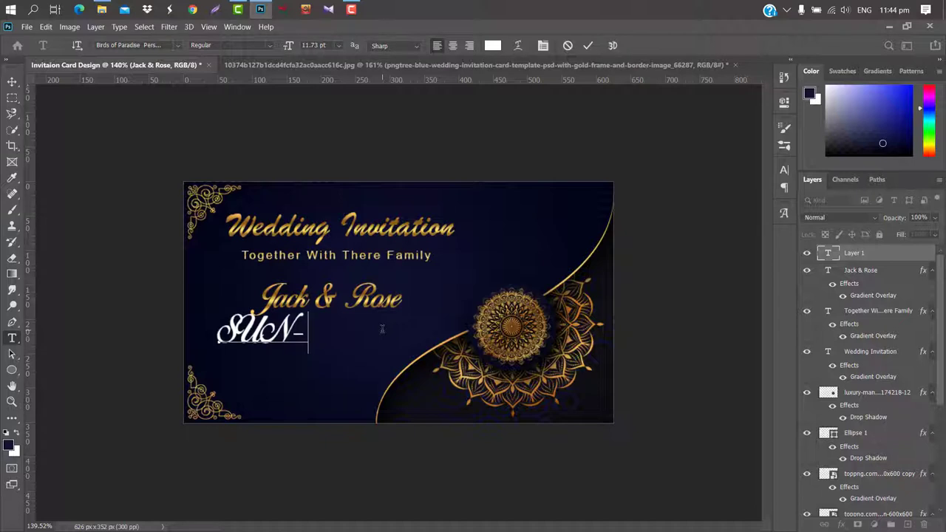
{"action": "type", "text": "12"}
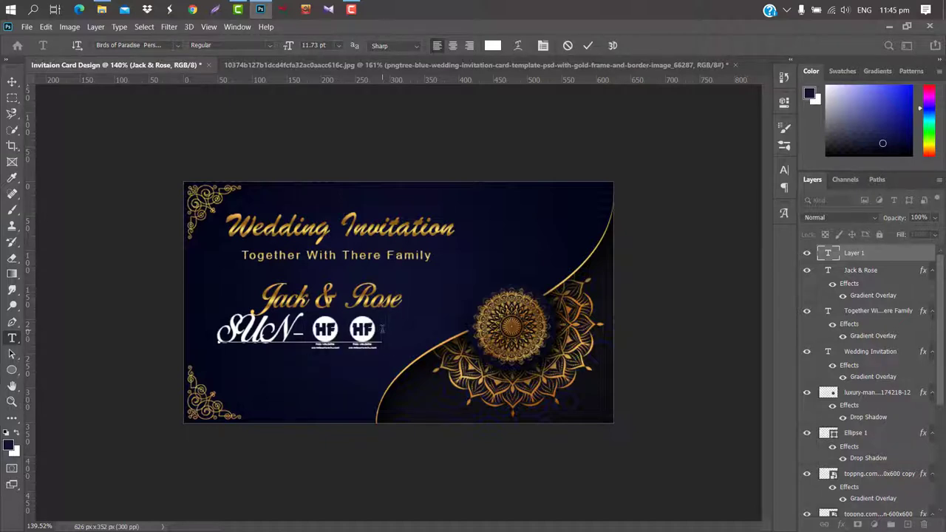
{"action": "type", "text": " OCT-"}
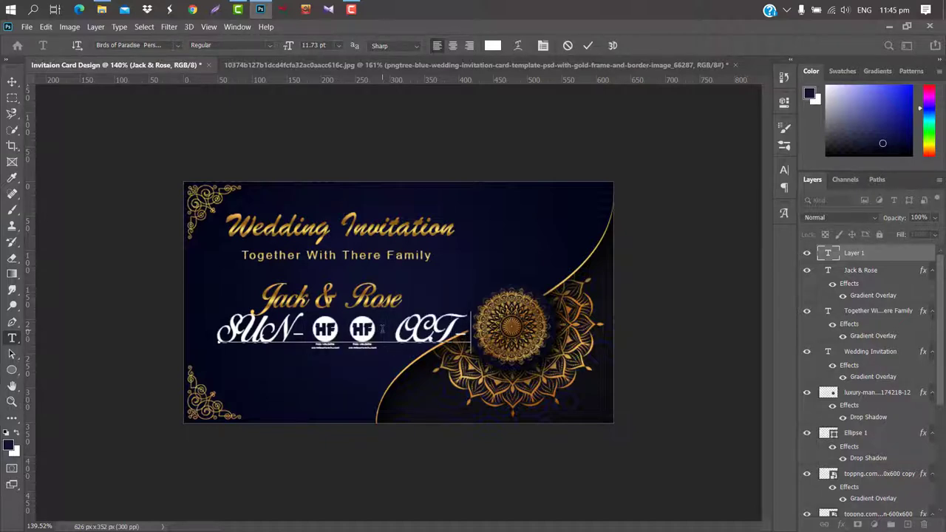
{"action": "type", "text": "2023"}
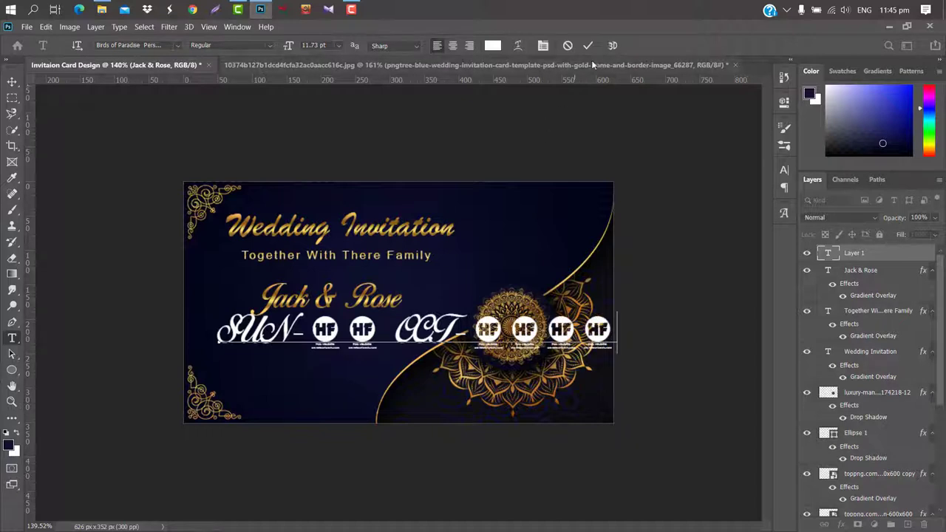
{"action": "left_click", "coordinate": [592, 48]}
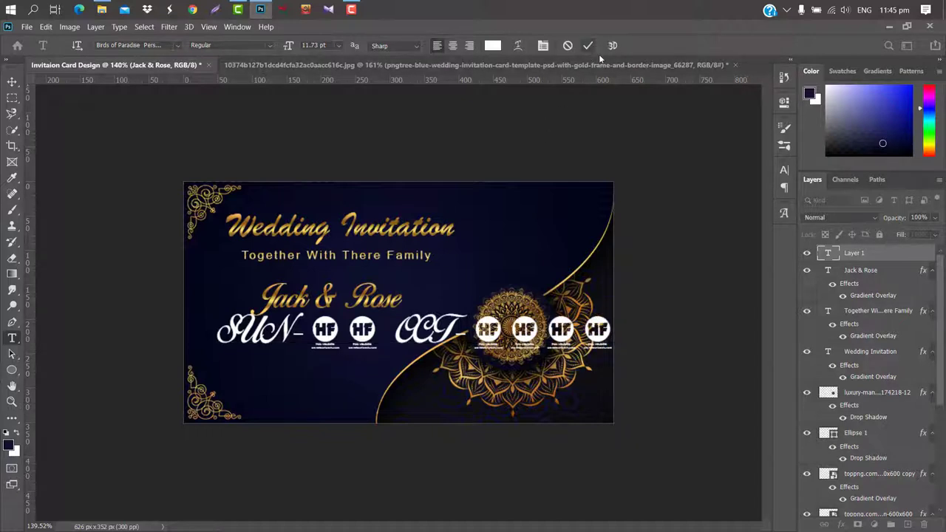
{"action": "left_click", "coordinate": [784, 171]}
{"action": "left_click", "coordinate": [711, 188]}
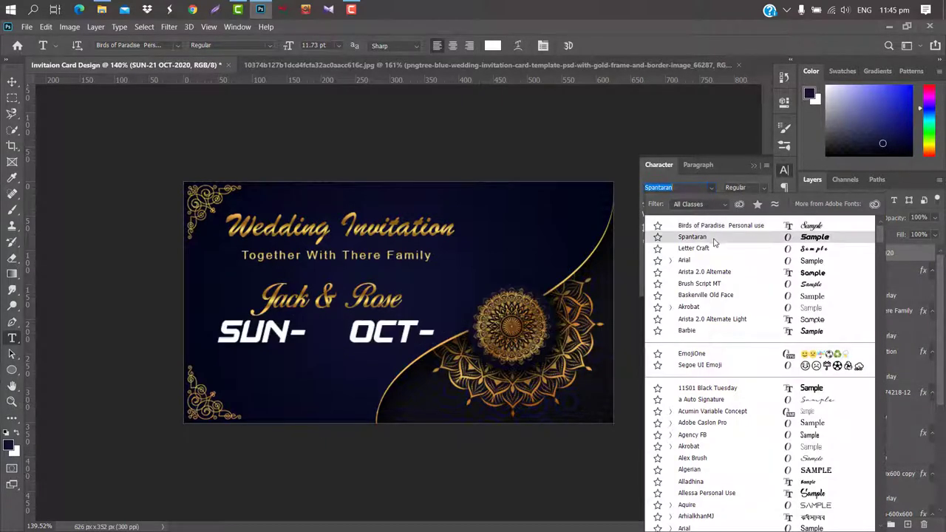
{"action": "left_click", "coordinate": [692, 262]}
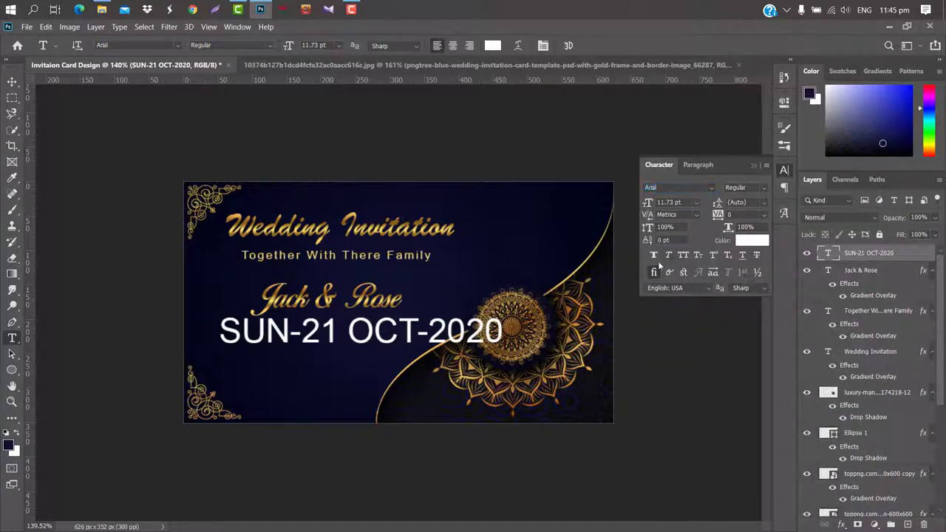
{"action": "left_click", "coordinate": [755, 167]}
{"action": "key", "text": "ctrl+t"}
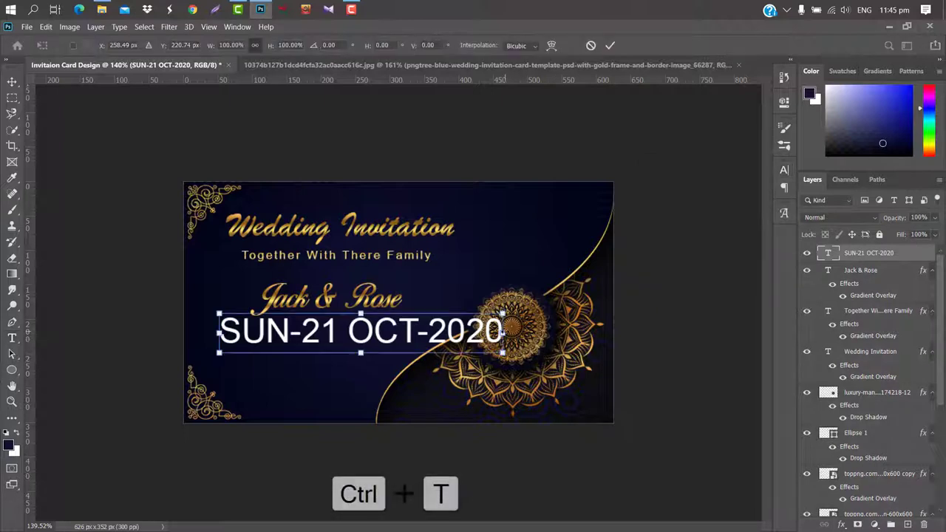
{"action": "mouse_move", "coordinate": [505, 345]}
{"action": "left_mouse_down"}
{"action": "mouse_move", "coordinate": [343, 342]}
{"action": "mouse_move", "coordinate": [326, 350]}
{"action": "mouse_move", "coordinate": [350, 340]}
{"action": "left_mouse_up"}
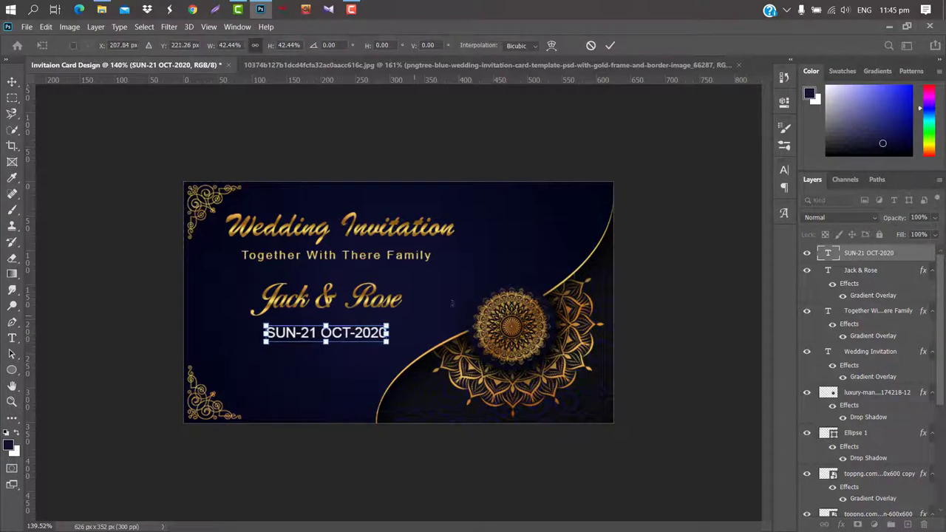
- Apply a Gold 13 Gradient Overlay from the PrettyWebz Gold presets to the date
{"action": "left_click", "coordinate": [610, 46]}
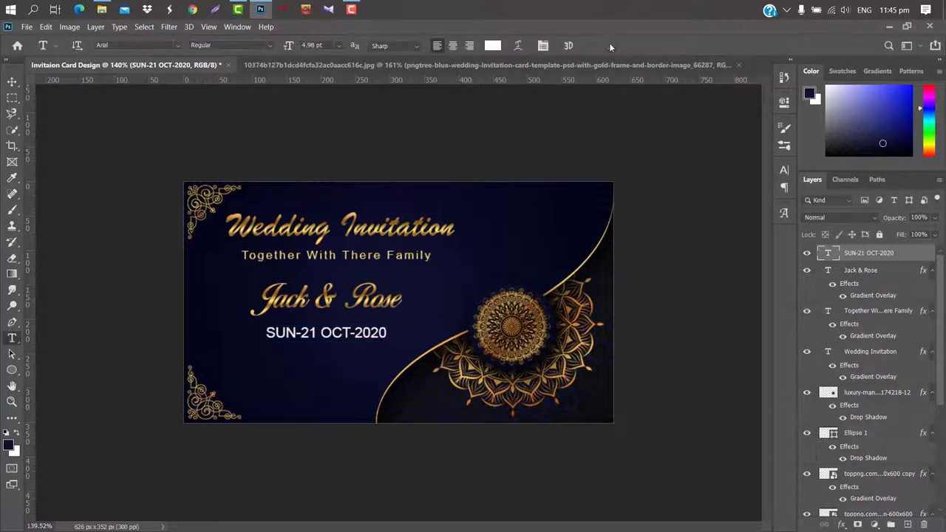
{"action": "double_click", "coordinate": [913, 255]}
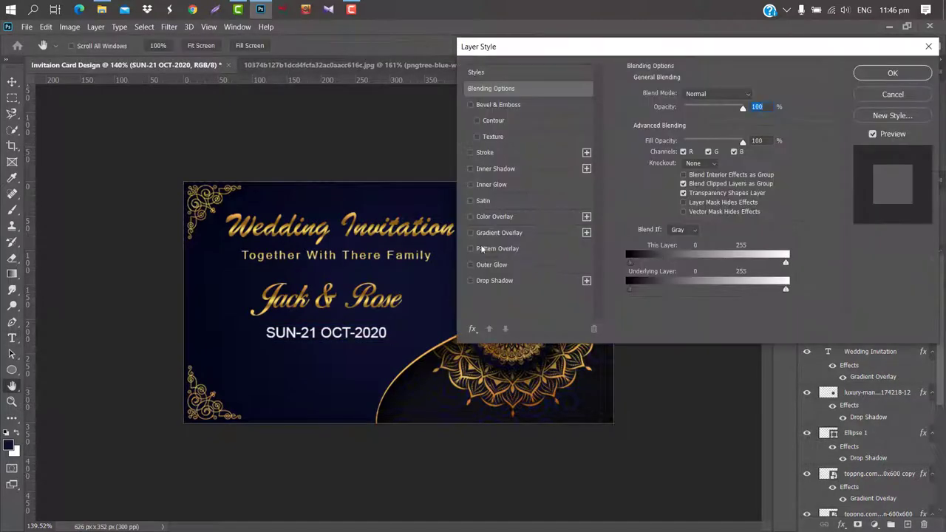
{"action": "left_click", "coordinate": [511, 233]}
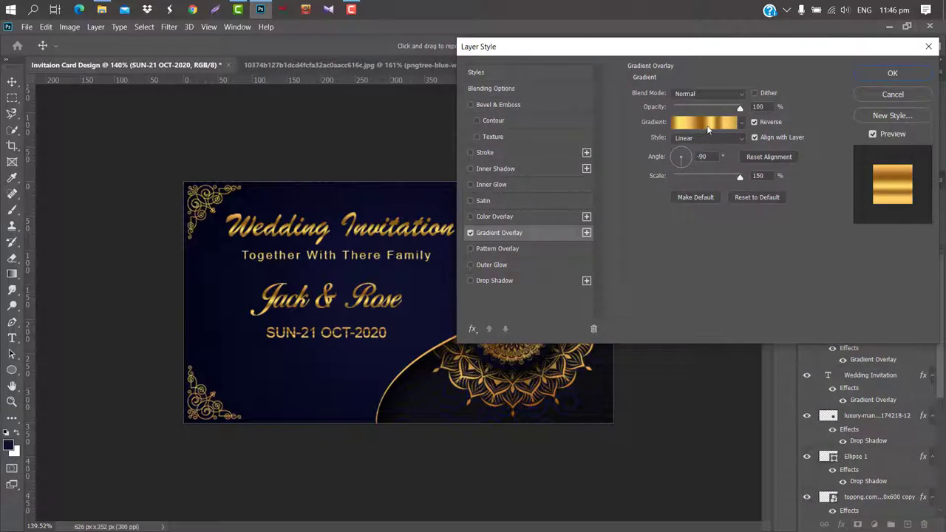
{"action": "left_click", "coordinate": [707, 123]}
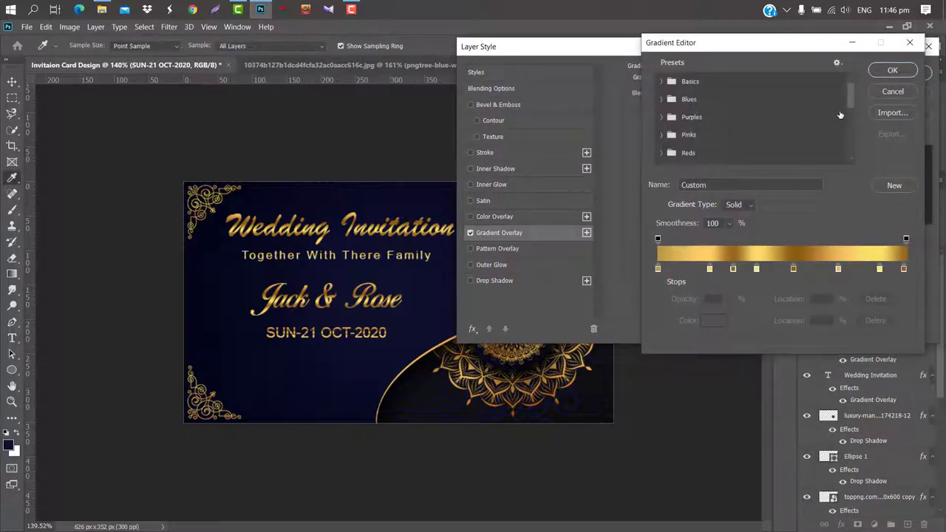
{"action": "left_click_drag", "start_coordinate": [852, 103], "coordinate": [853, 143]}
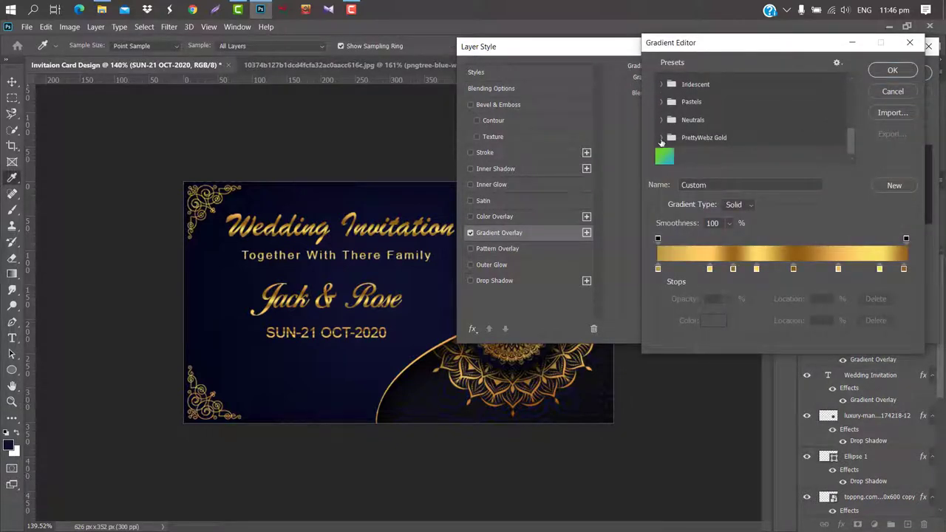
{"action": "left_click", "coordinate": [661, 138]}
{"action": "scroll", "coordinate": [839, 141], "scroll_direction": "down", "scroll_amount": 1}
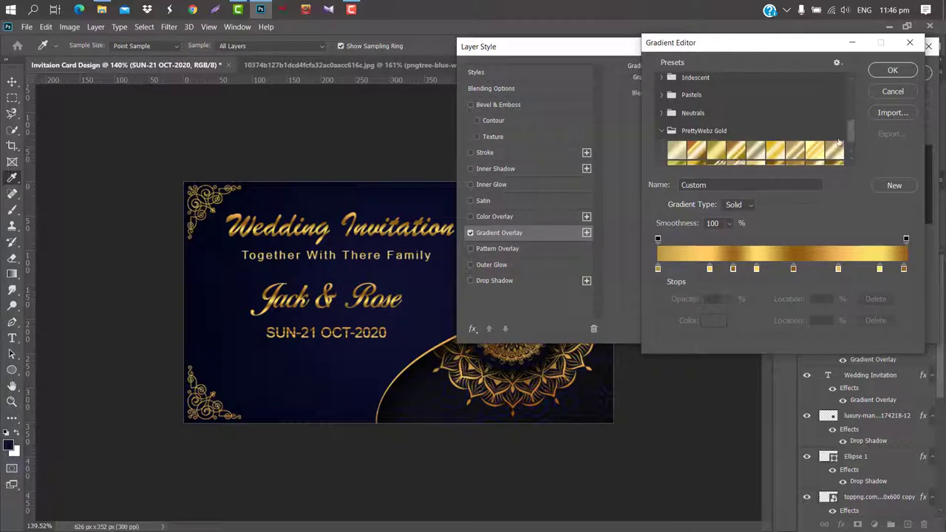
{"action": "left_click", "coordinate": [817, 151]}
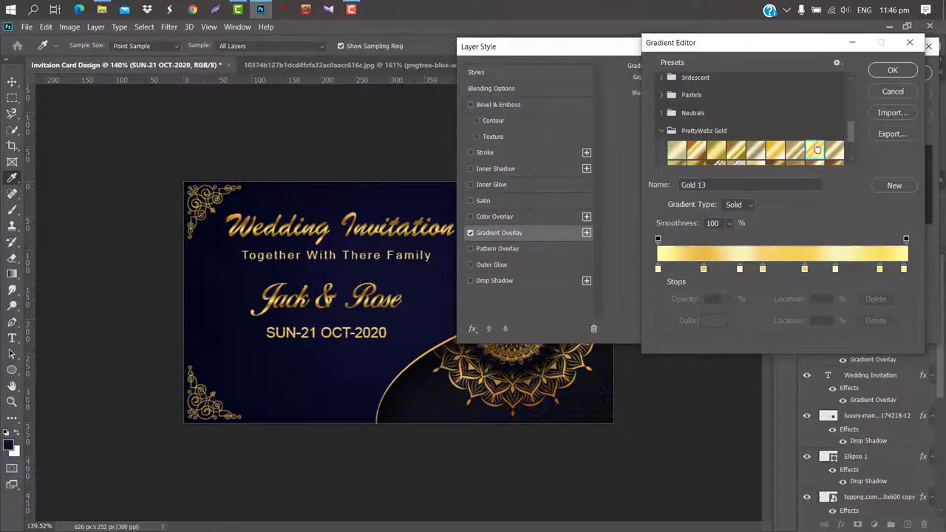
{"action": "left_click", "coordinate": [894, 71]}
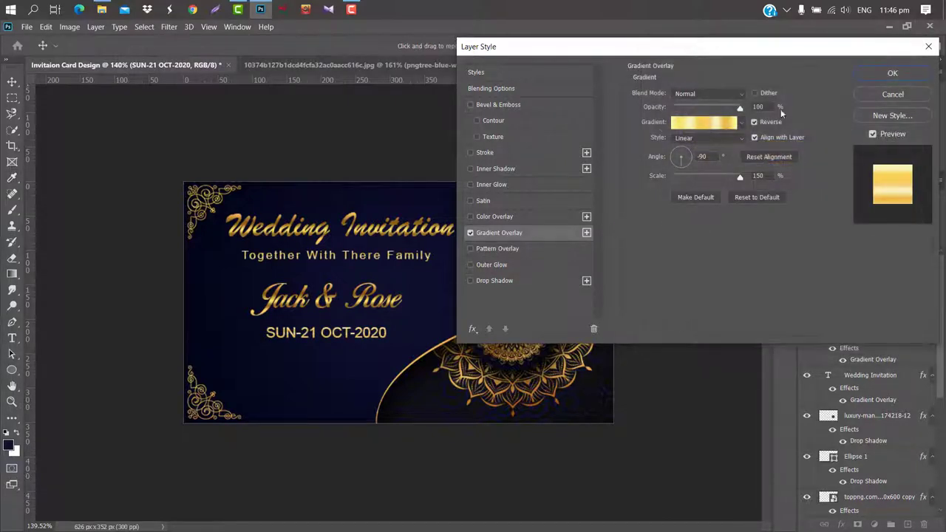
{"action": "left_click", "coordinate": [875, 74]}
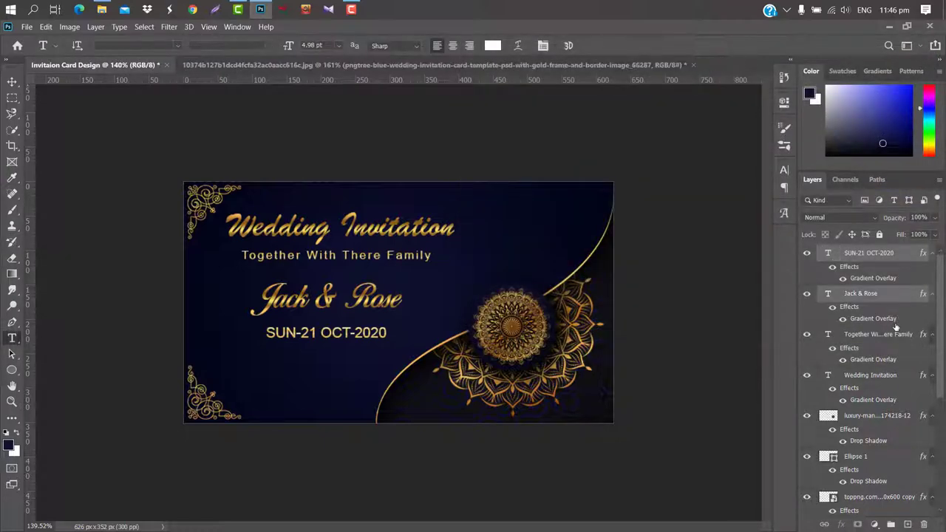
- Select all four text layers, including 'Together With There Family' and 'Wedding Invitation', and shift them down-left together
{"action": "left_click", "coordinate": [897, 341], "text": "shift"}
{"action": "left_click", "coordinate": [898, 377], "text": "shift"}
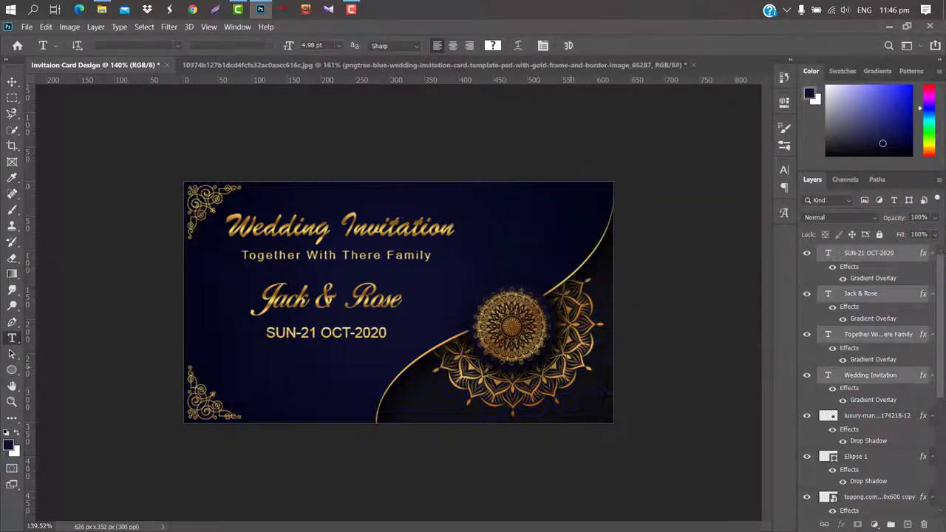
{"action": "key", "text": "ctrl+t"}
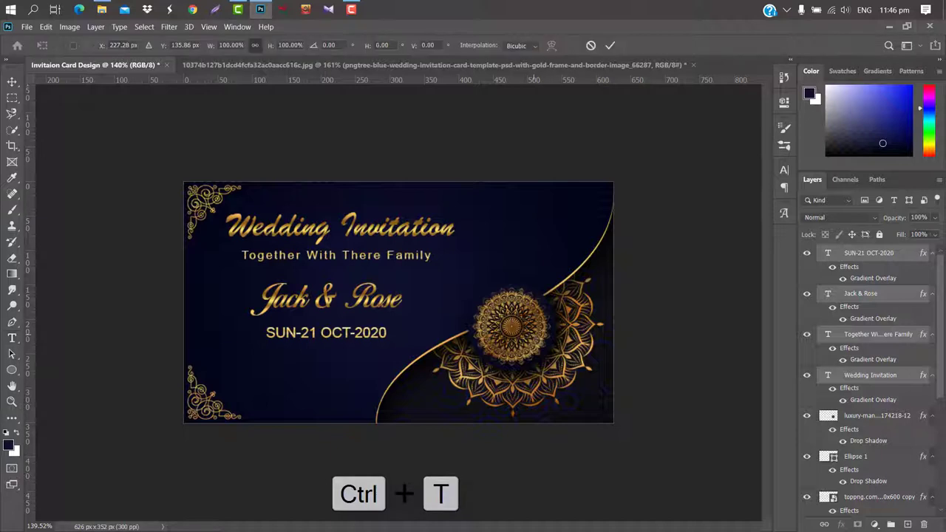
{"action": "left_click_drag", "start_coordinate": [381, 230], "coordinate": [360, 255]}
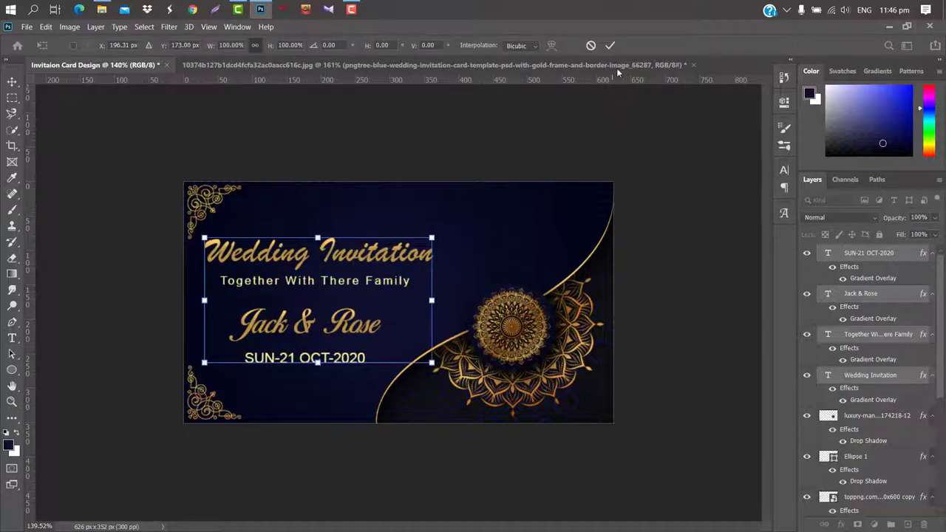